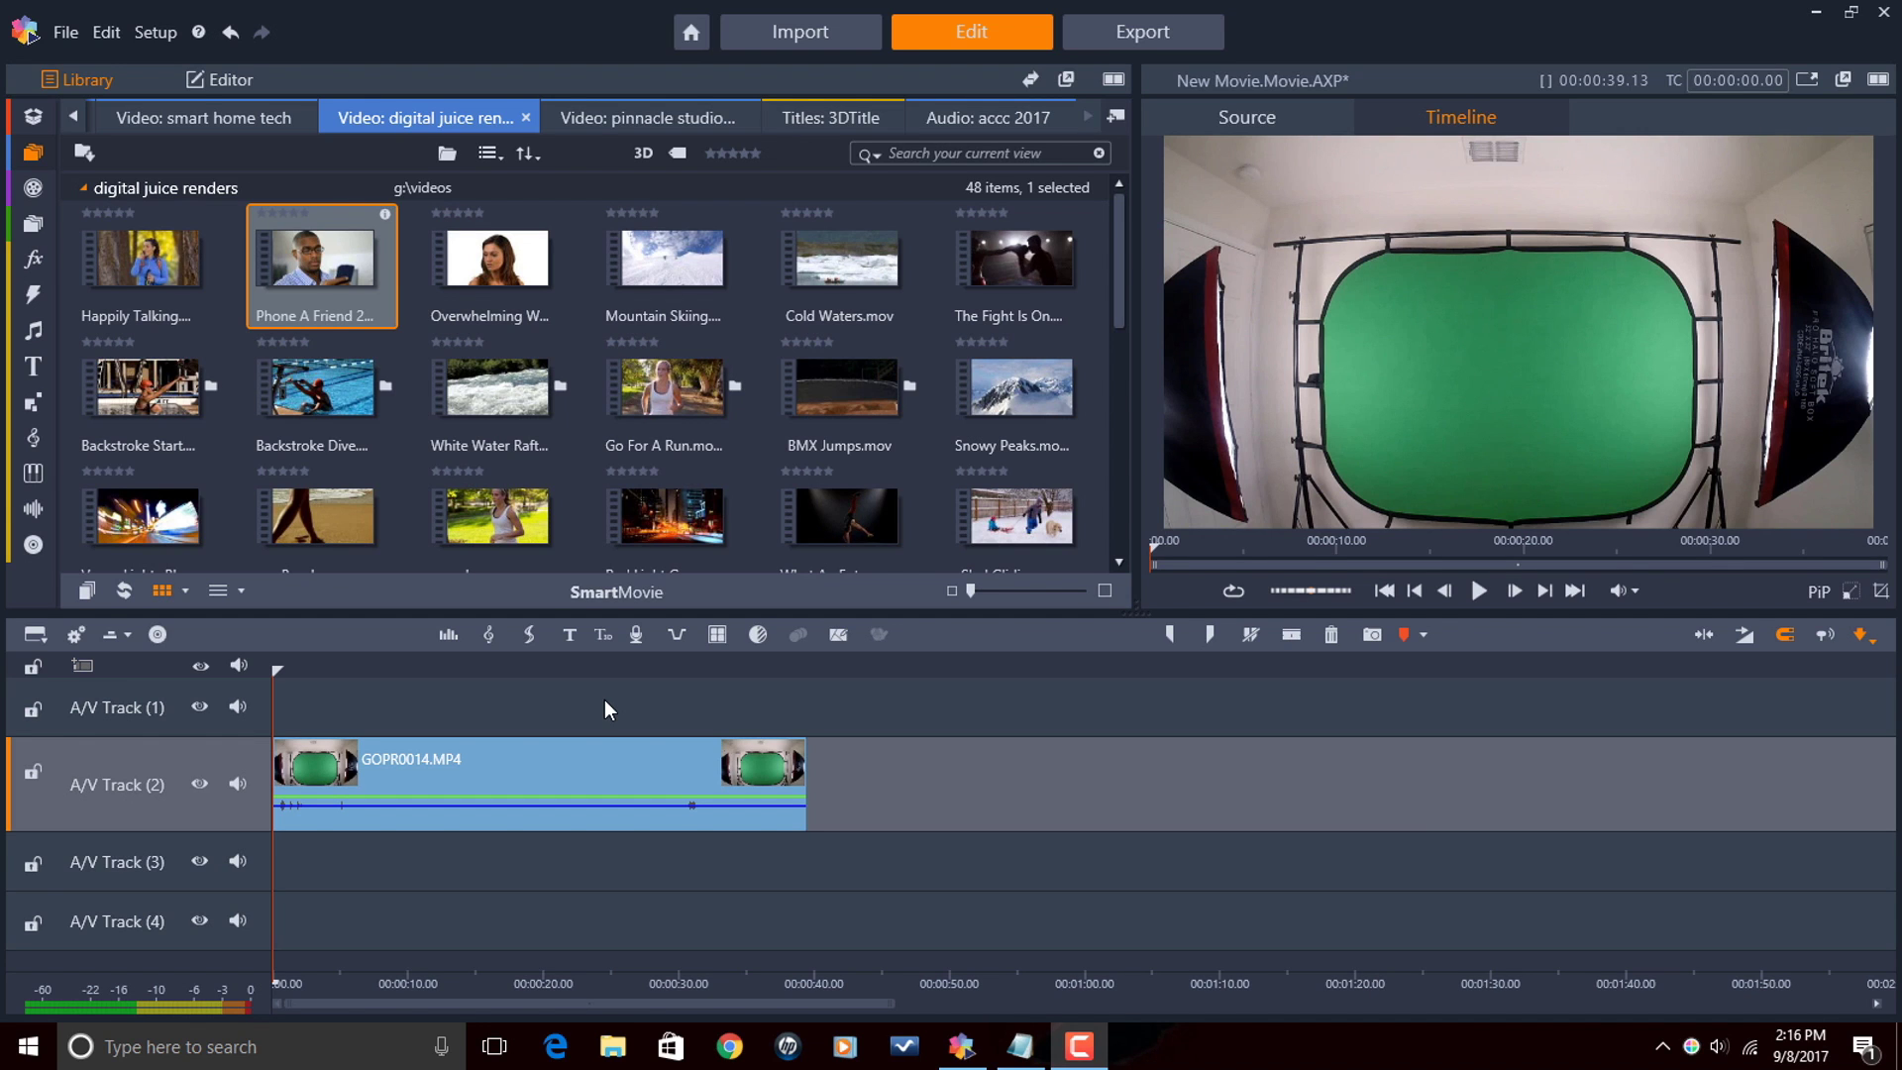
- Open the Wide-angle Lens Correction settings for the GOPR0014.MP4 clip
{"action": "left_click", "coordinate": [555, 768]}
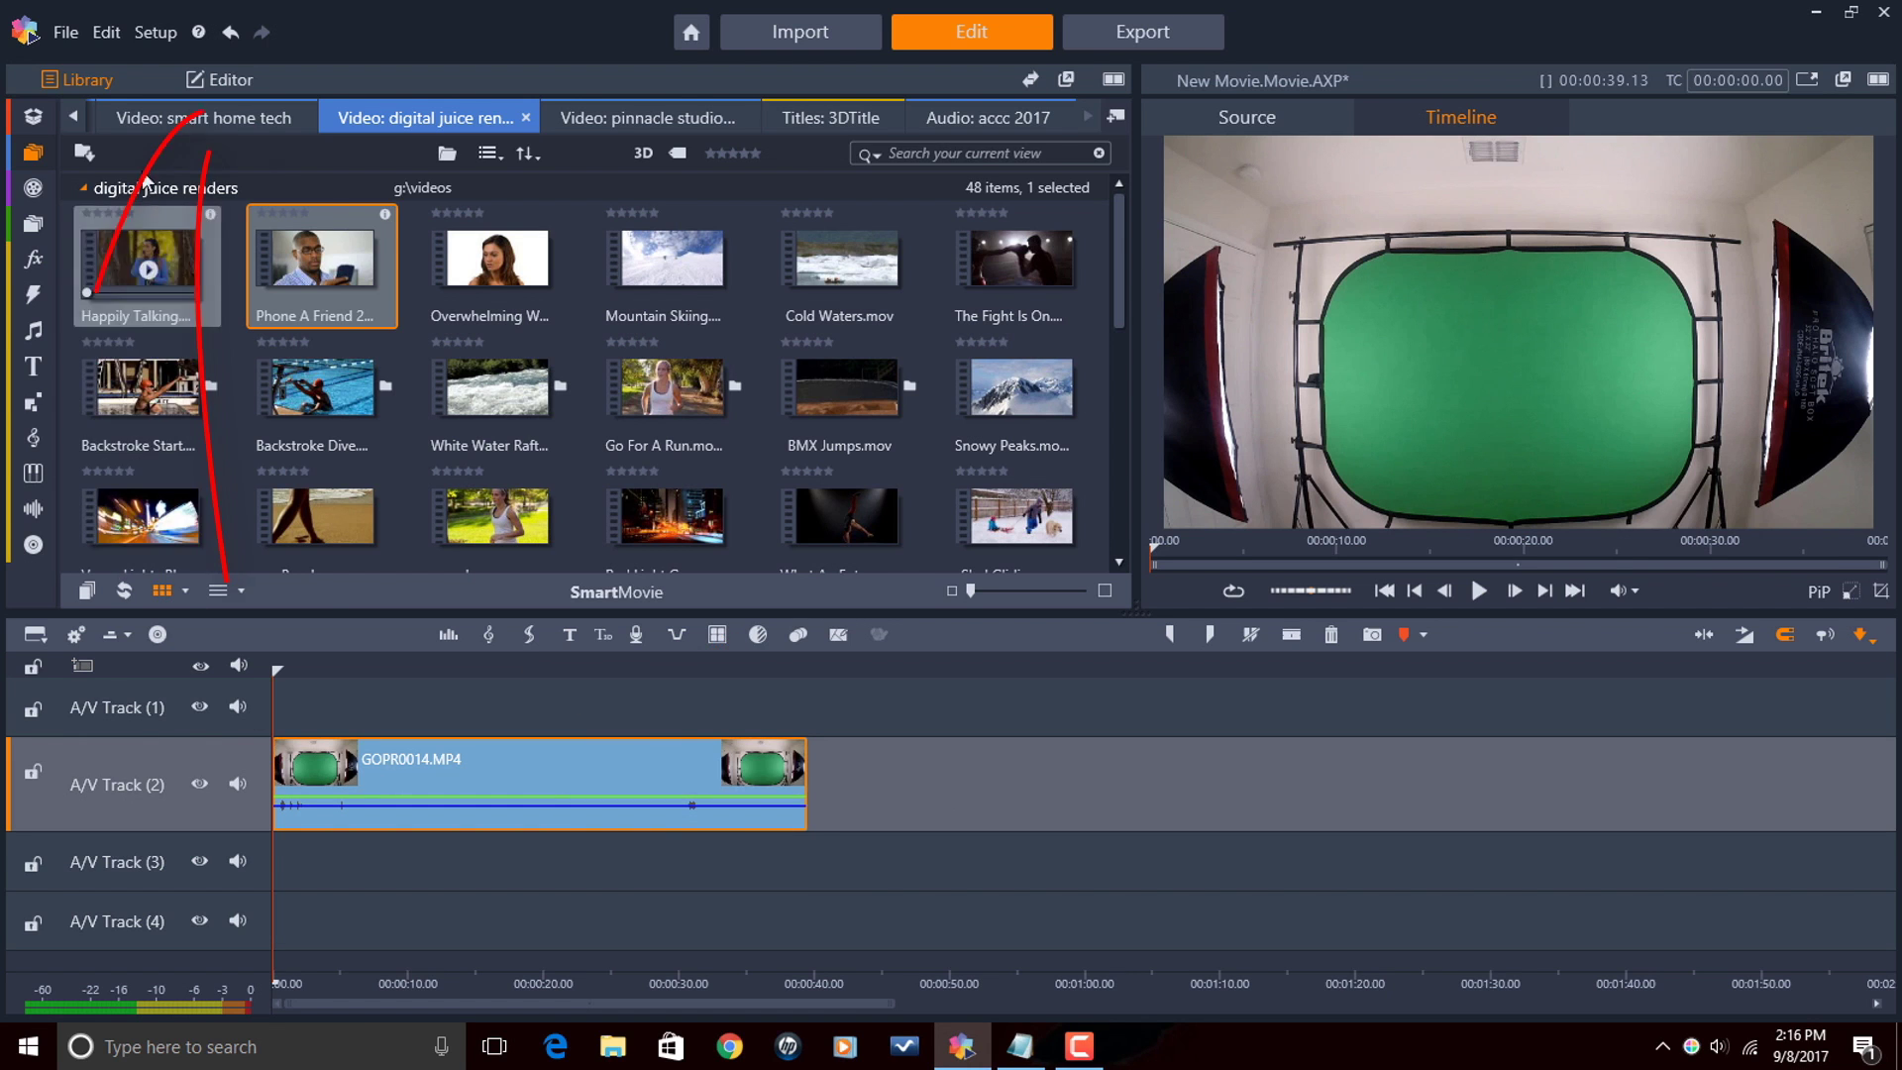
{"action": "left_click", "coordinate": [222, 83]}
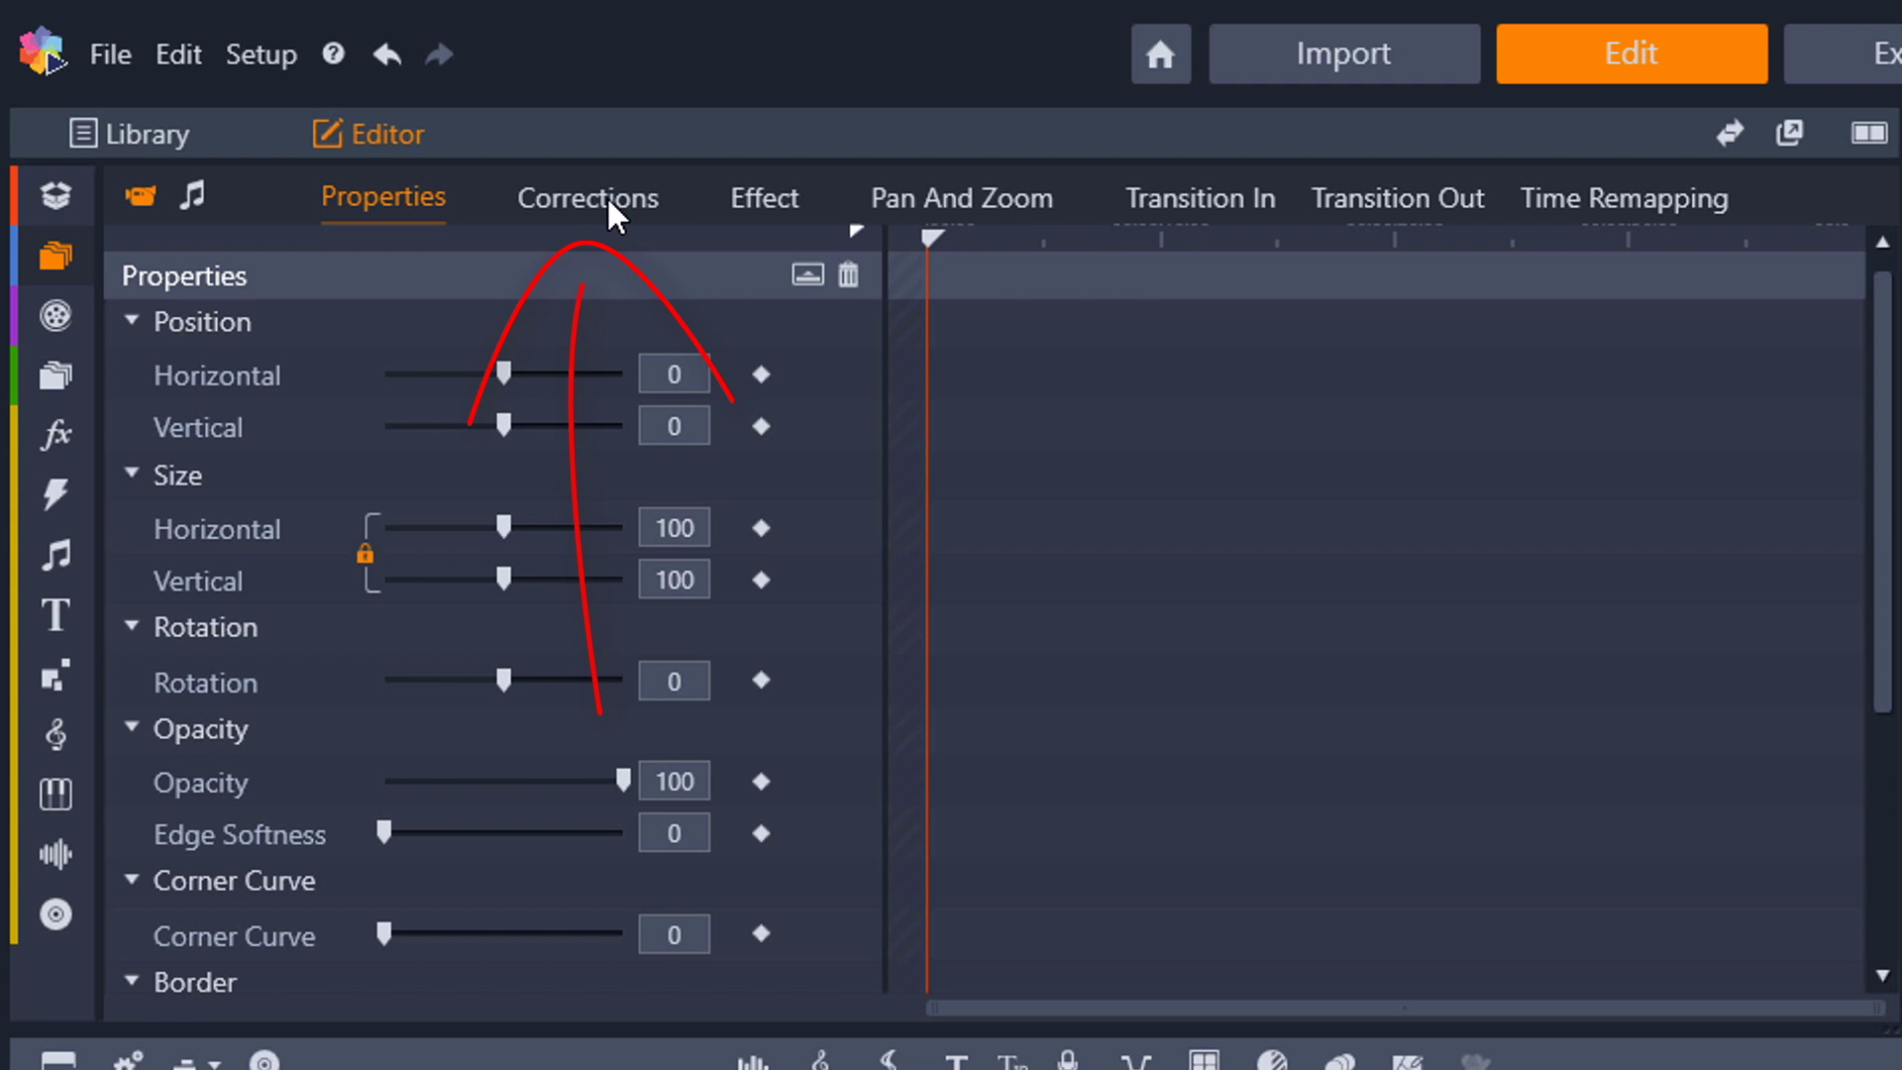
{"action": "left_click", "coordinate": [608, 200]}
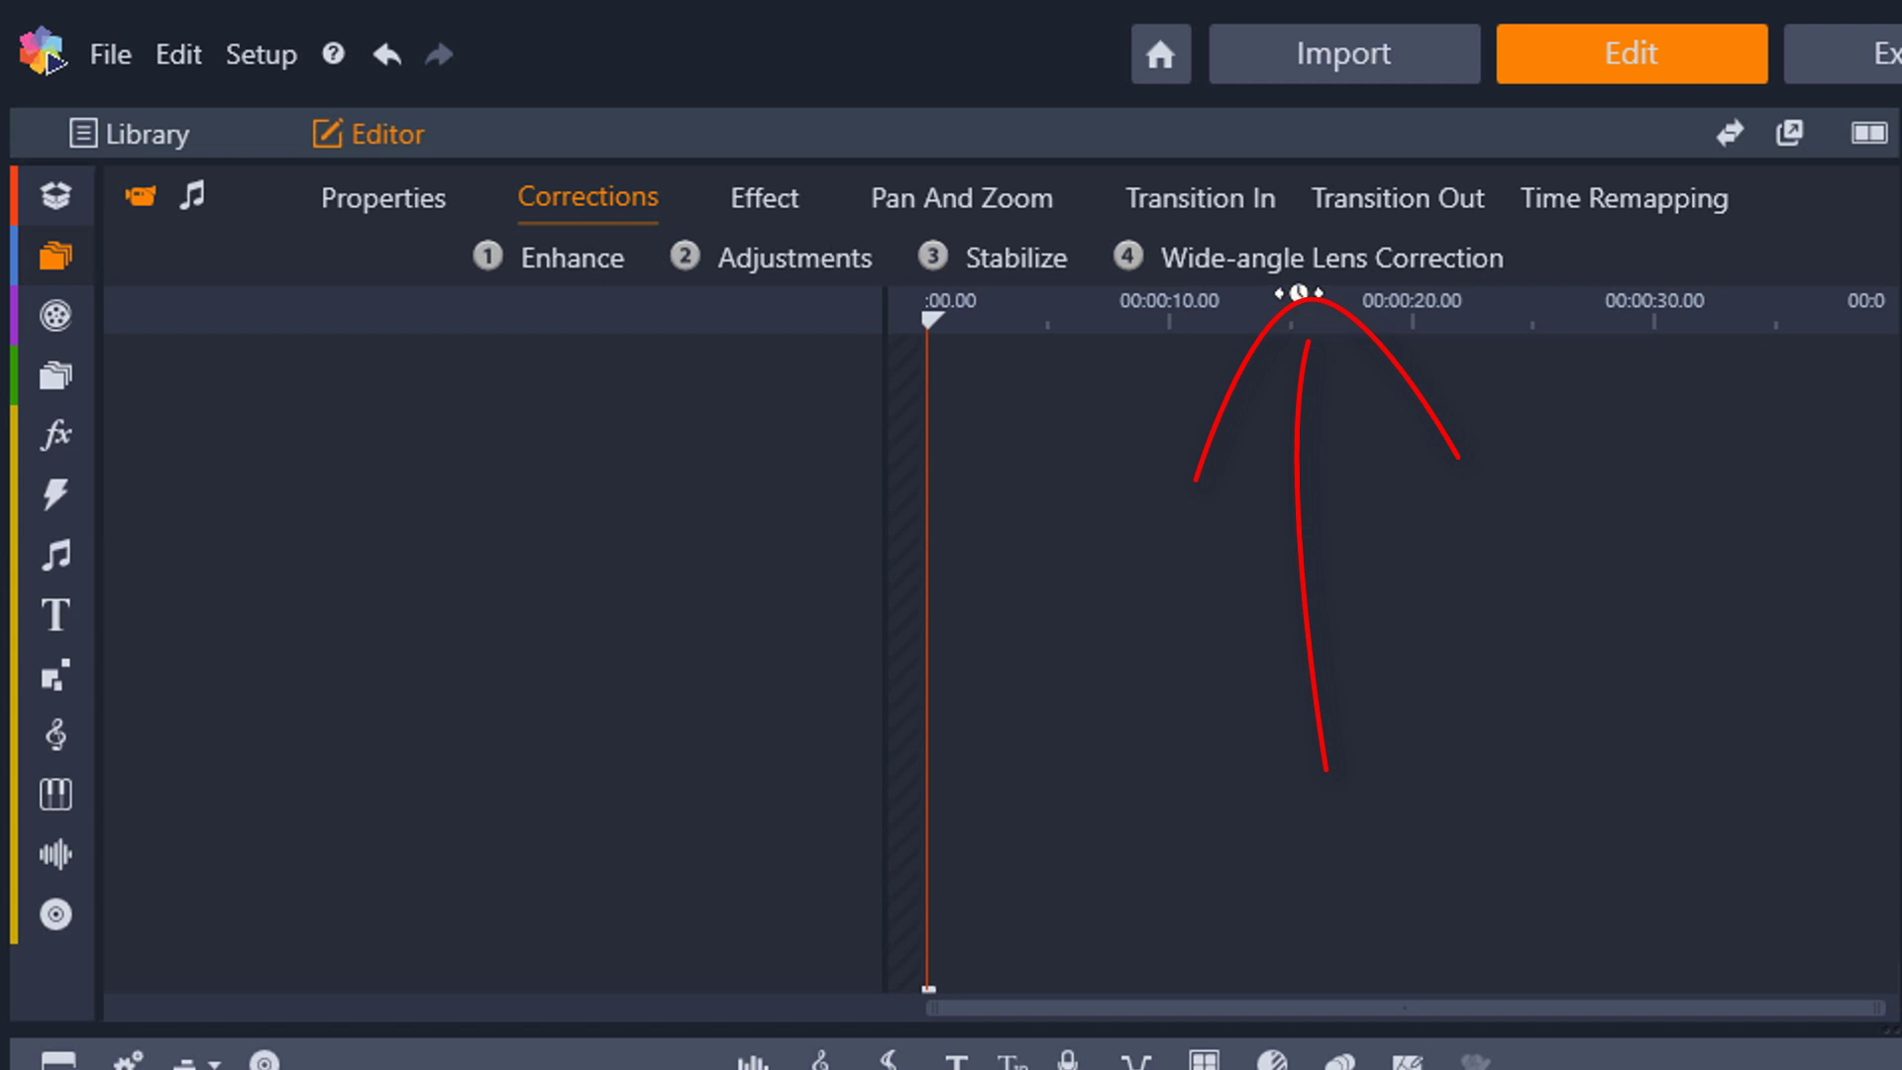
{"action": "left_click", "coordinate": [1298, 270]}
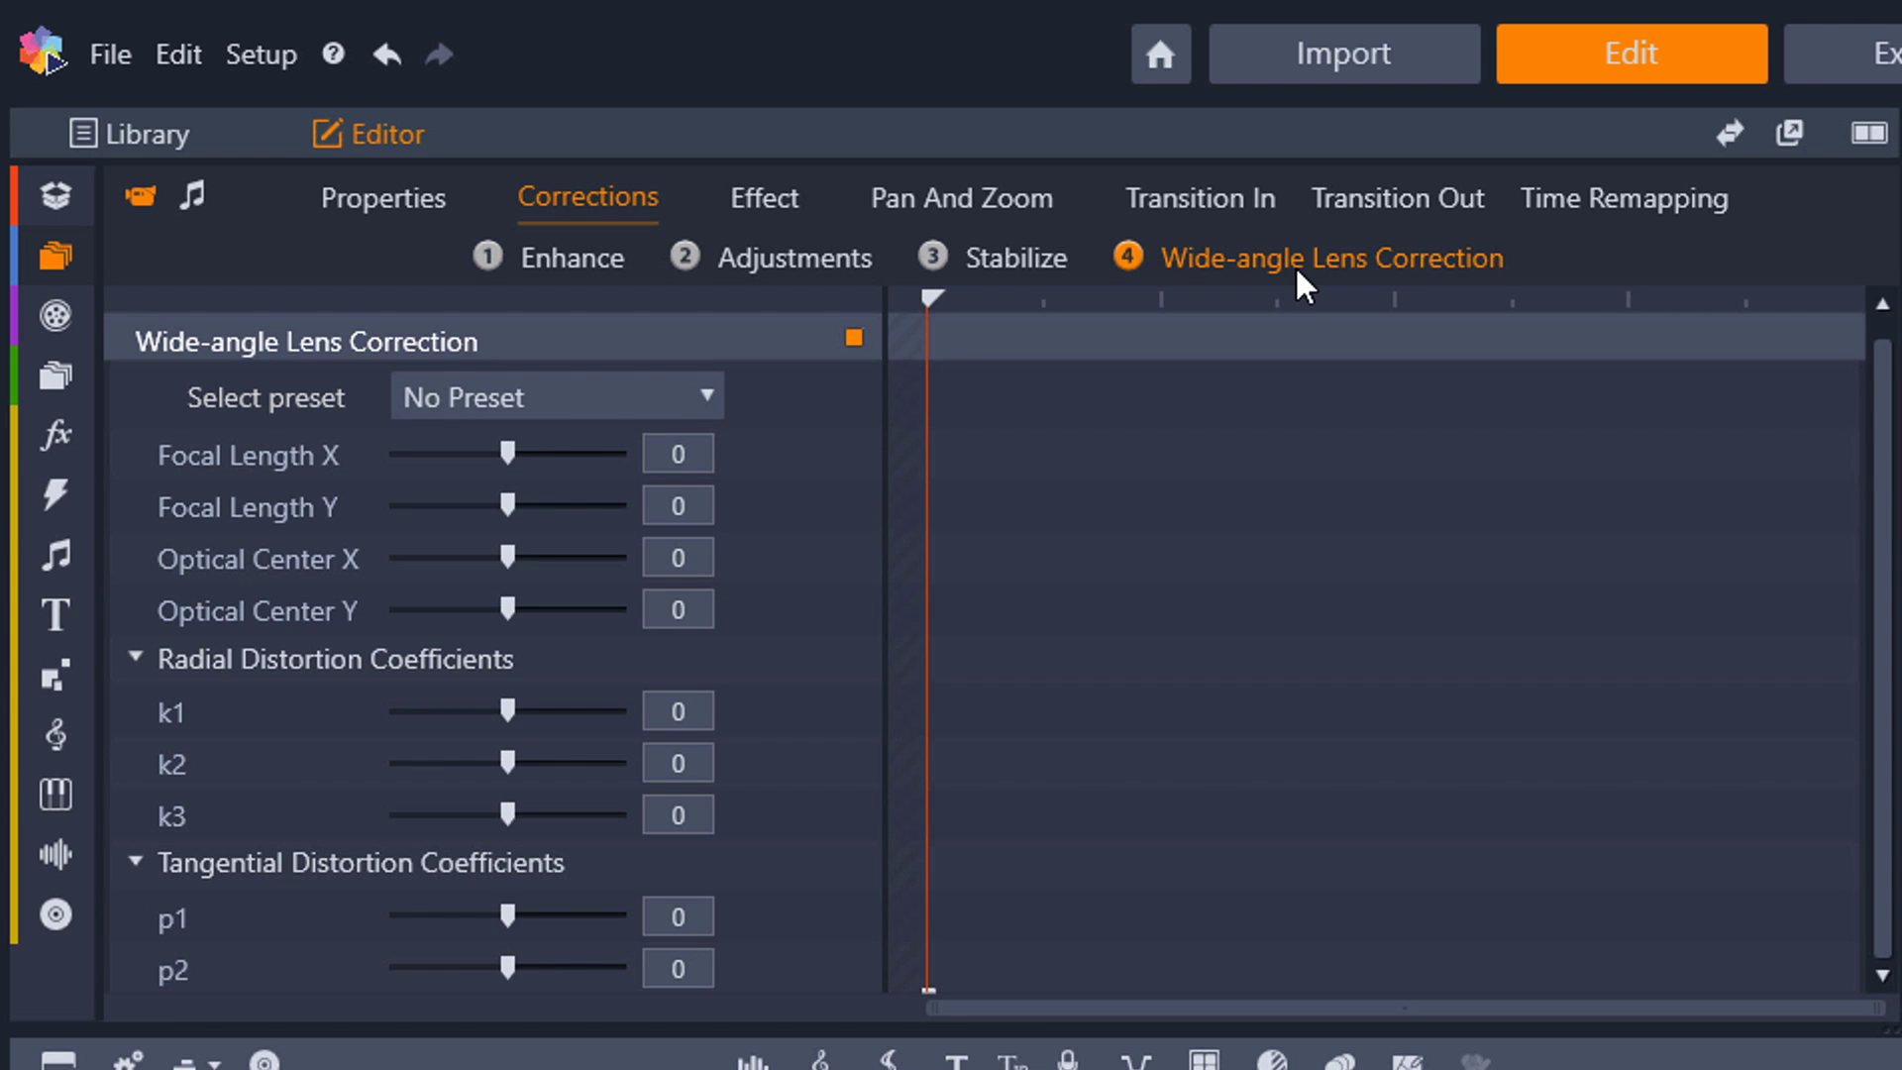
{"action": "left_click", "coordinate": [569, 281]}
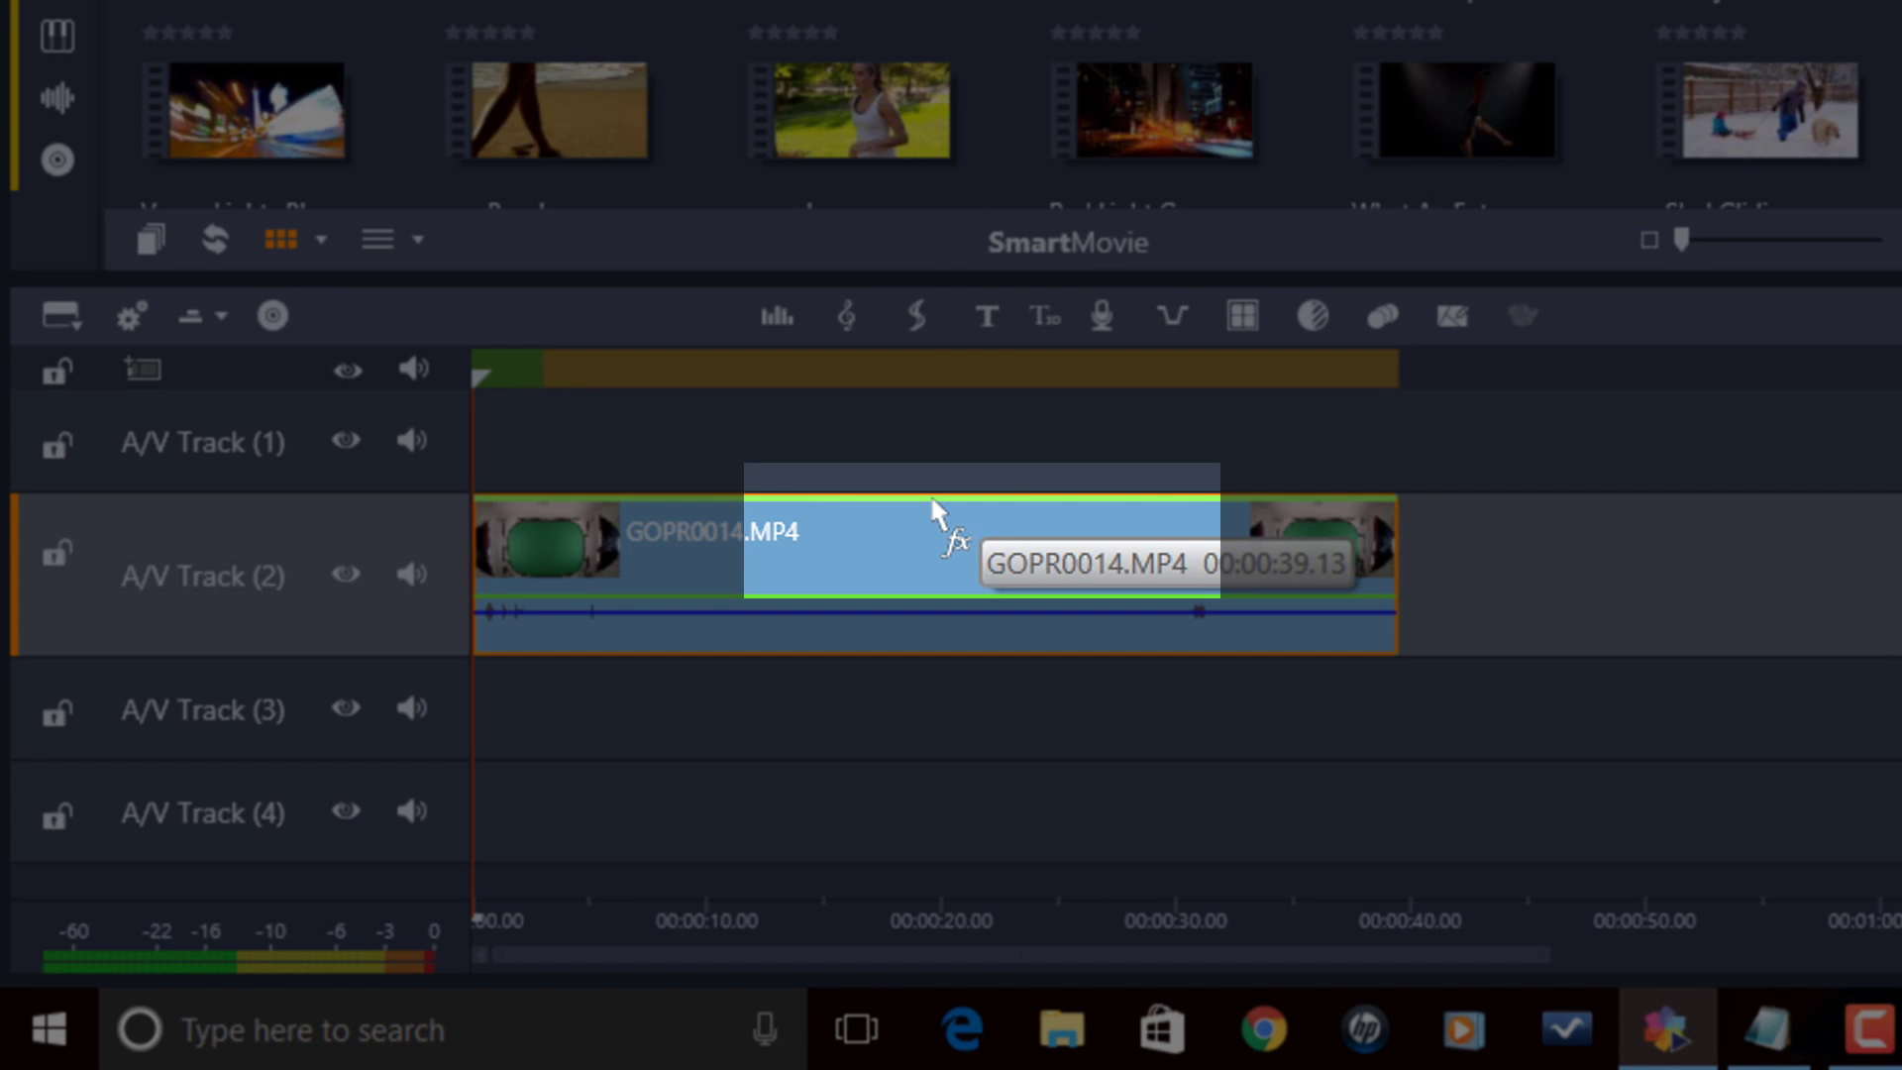
- Remove the corrections from the GOPR0014.MP4 clip by reverting it to the original
{"action": "left_click", "coordinate": [932, 491]}
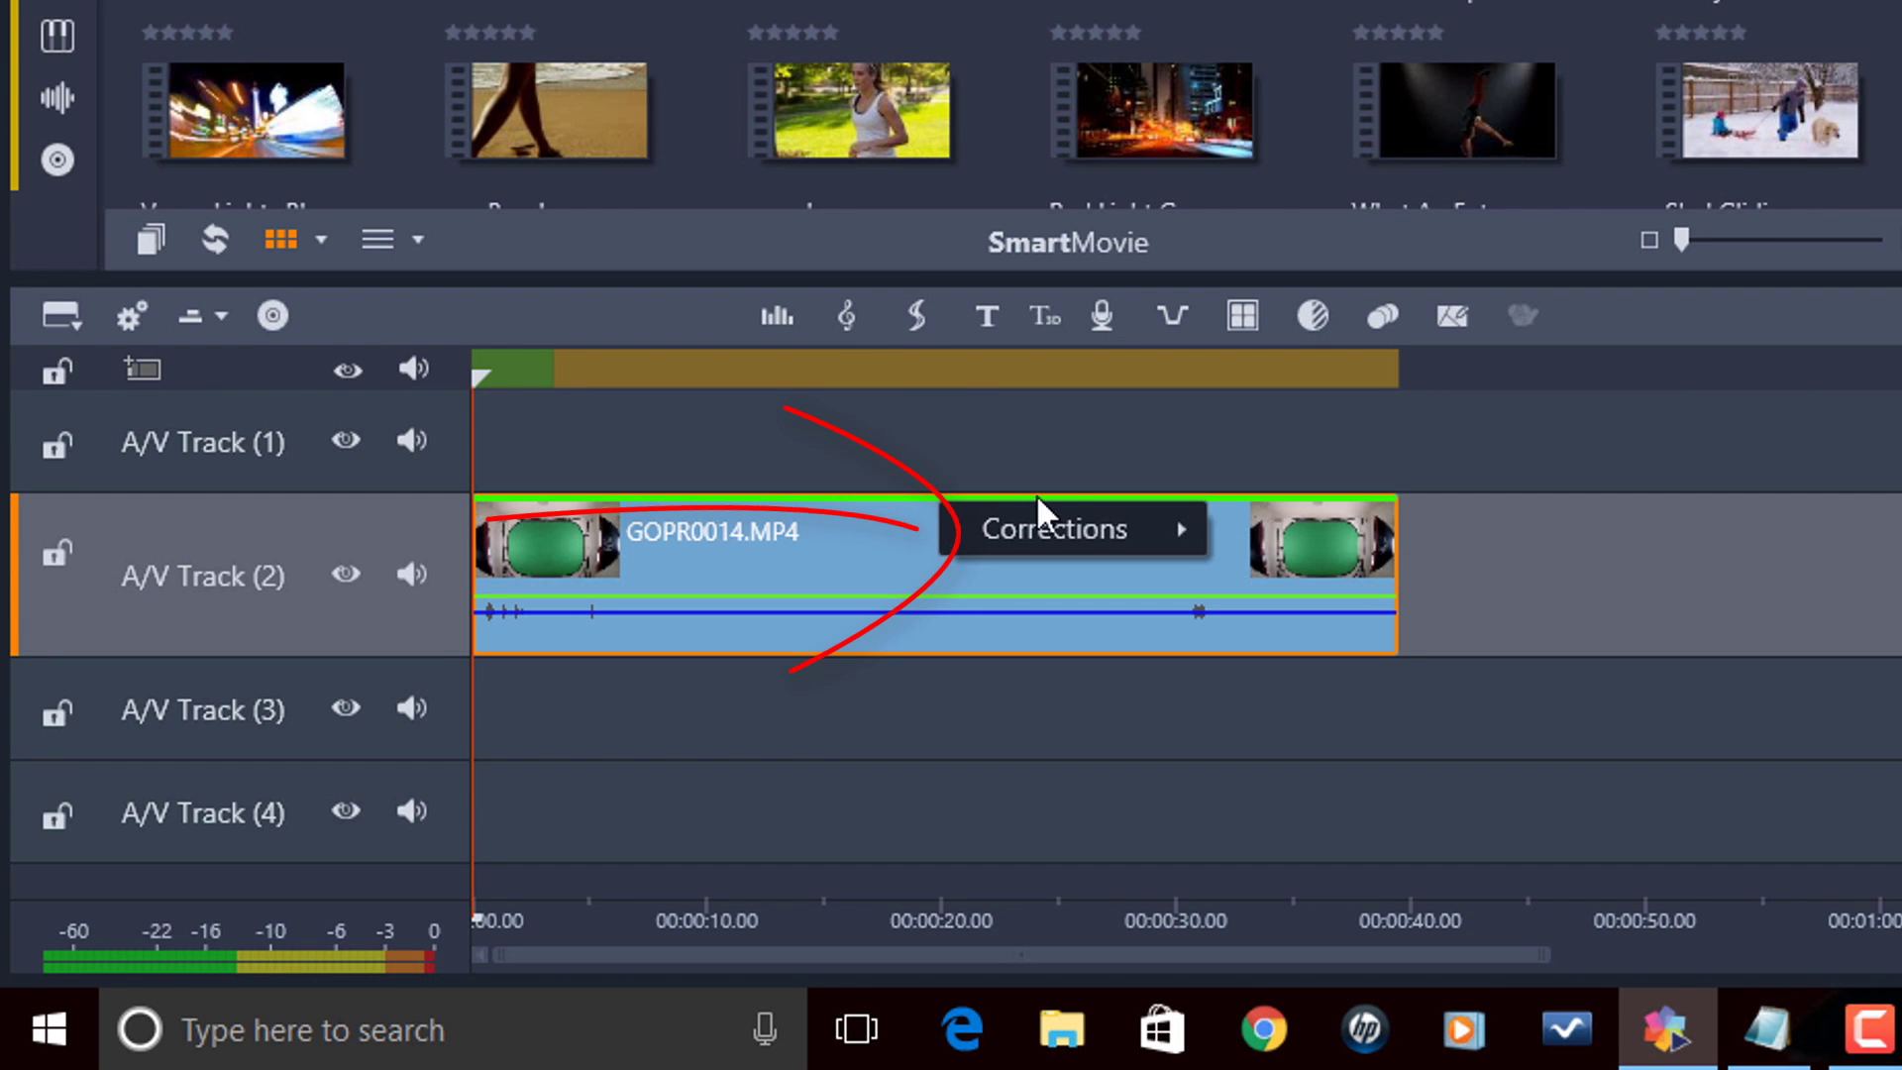
{"action": "mouse_move", "coordinate": [1038, 543]}
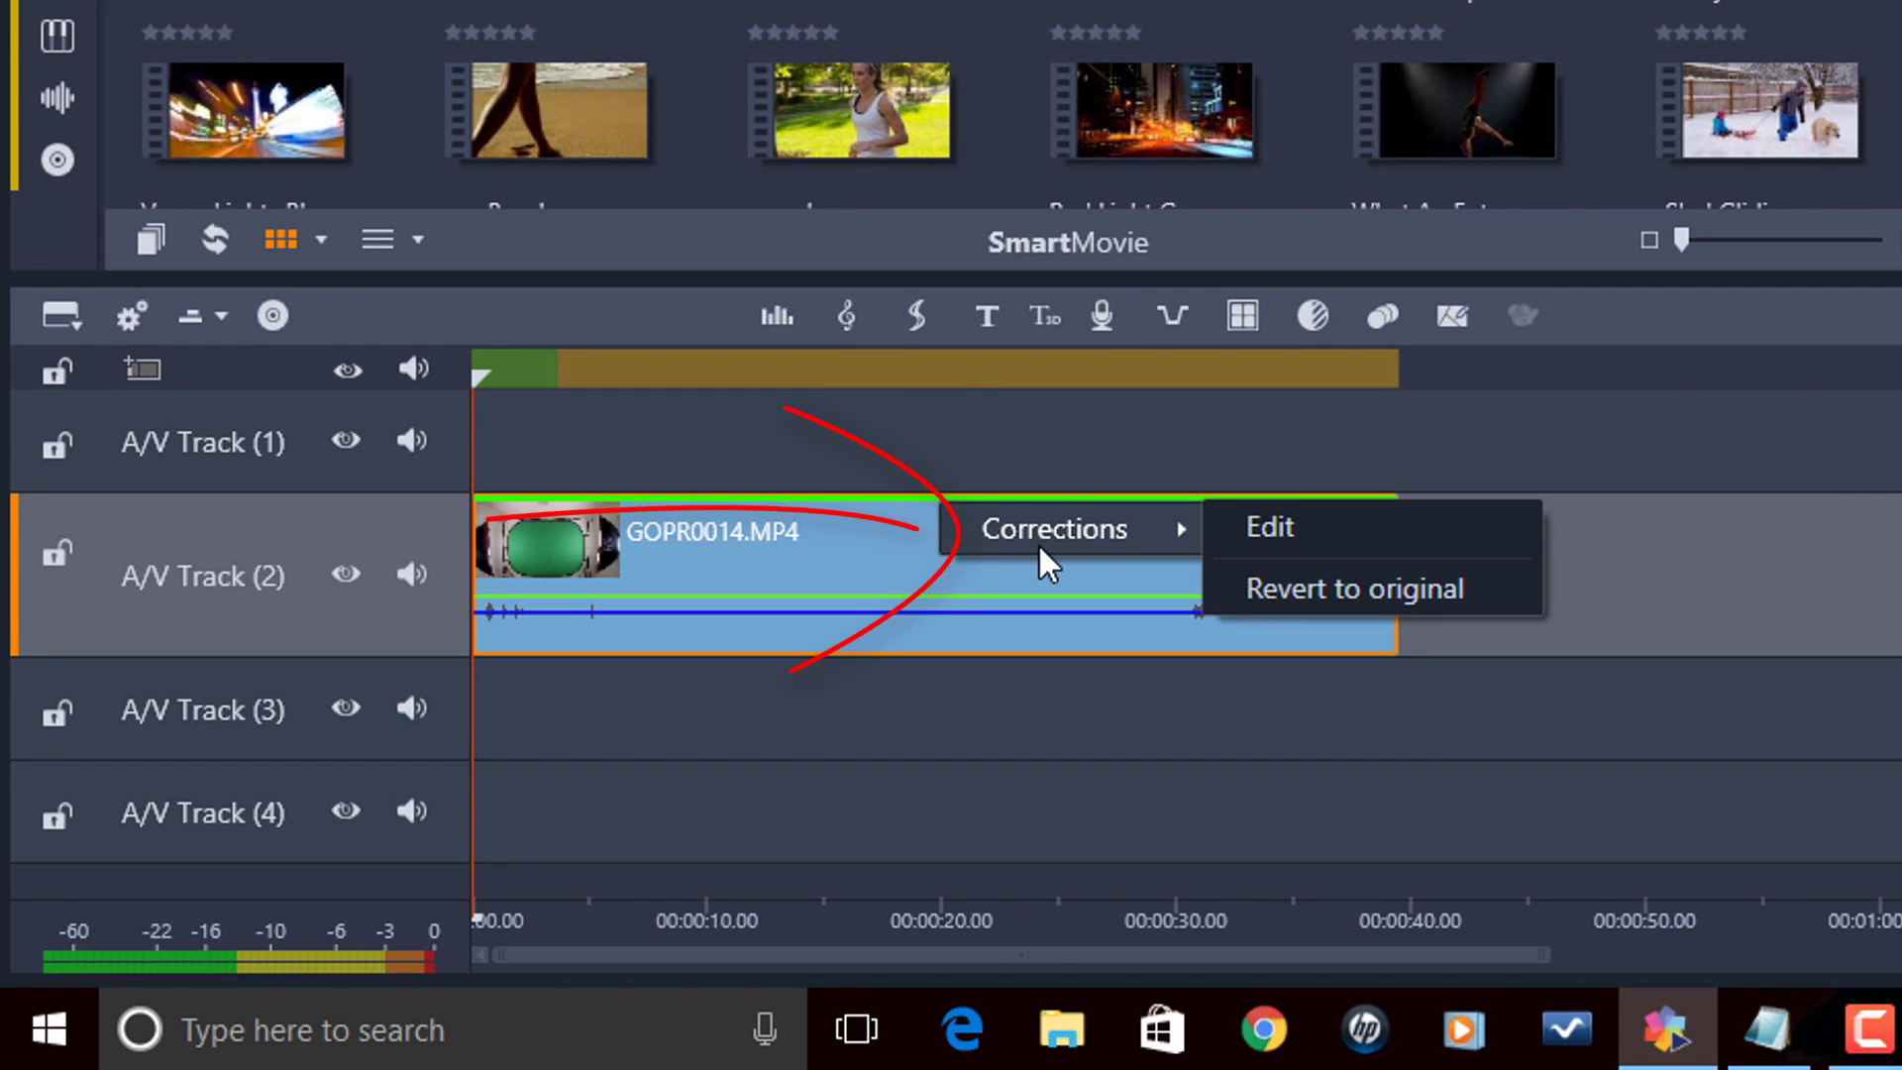
{"action": "left_click", "coordinate": [1288, 592]}
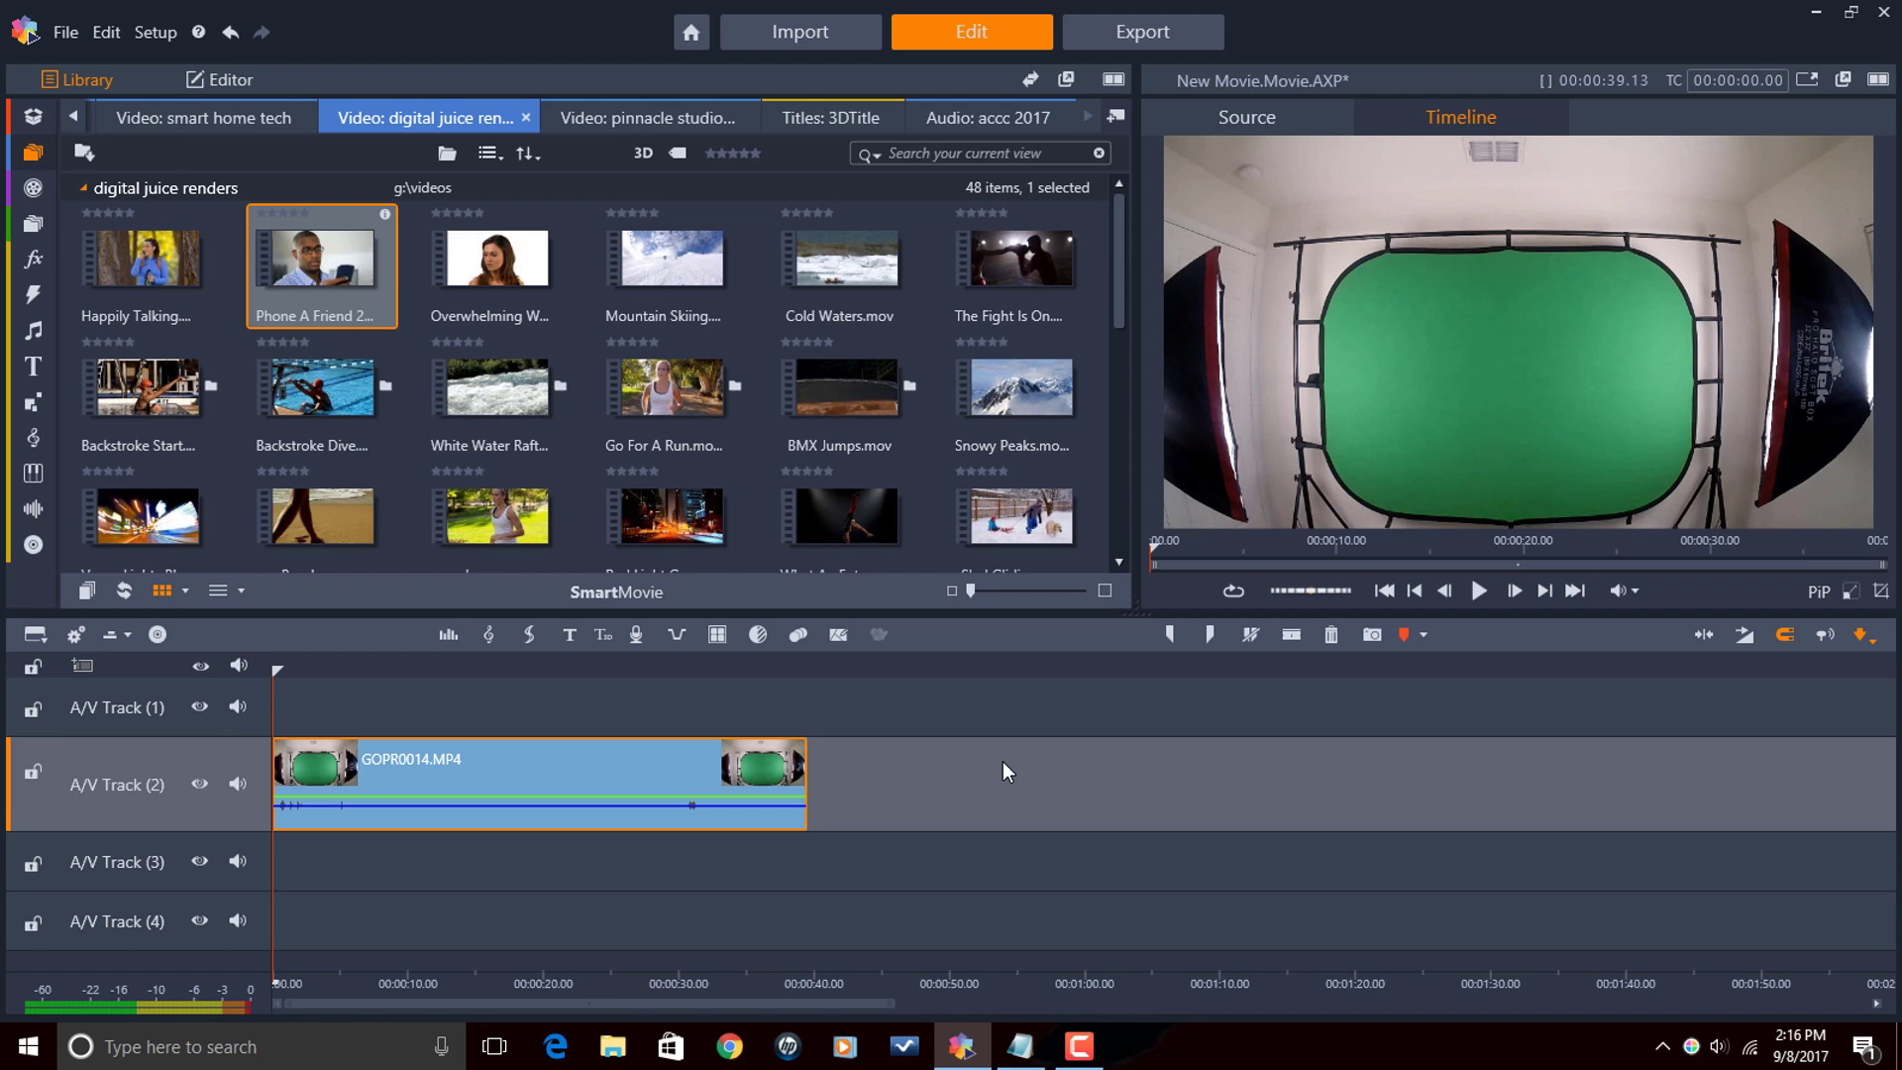
- Apply the GoPro Hero4 Black Wide lens correction preset to GOPR0014.MP4, and switch the correction off and on to compare
{"action": "mouse_move", "coordinate": [560, 777]}
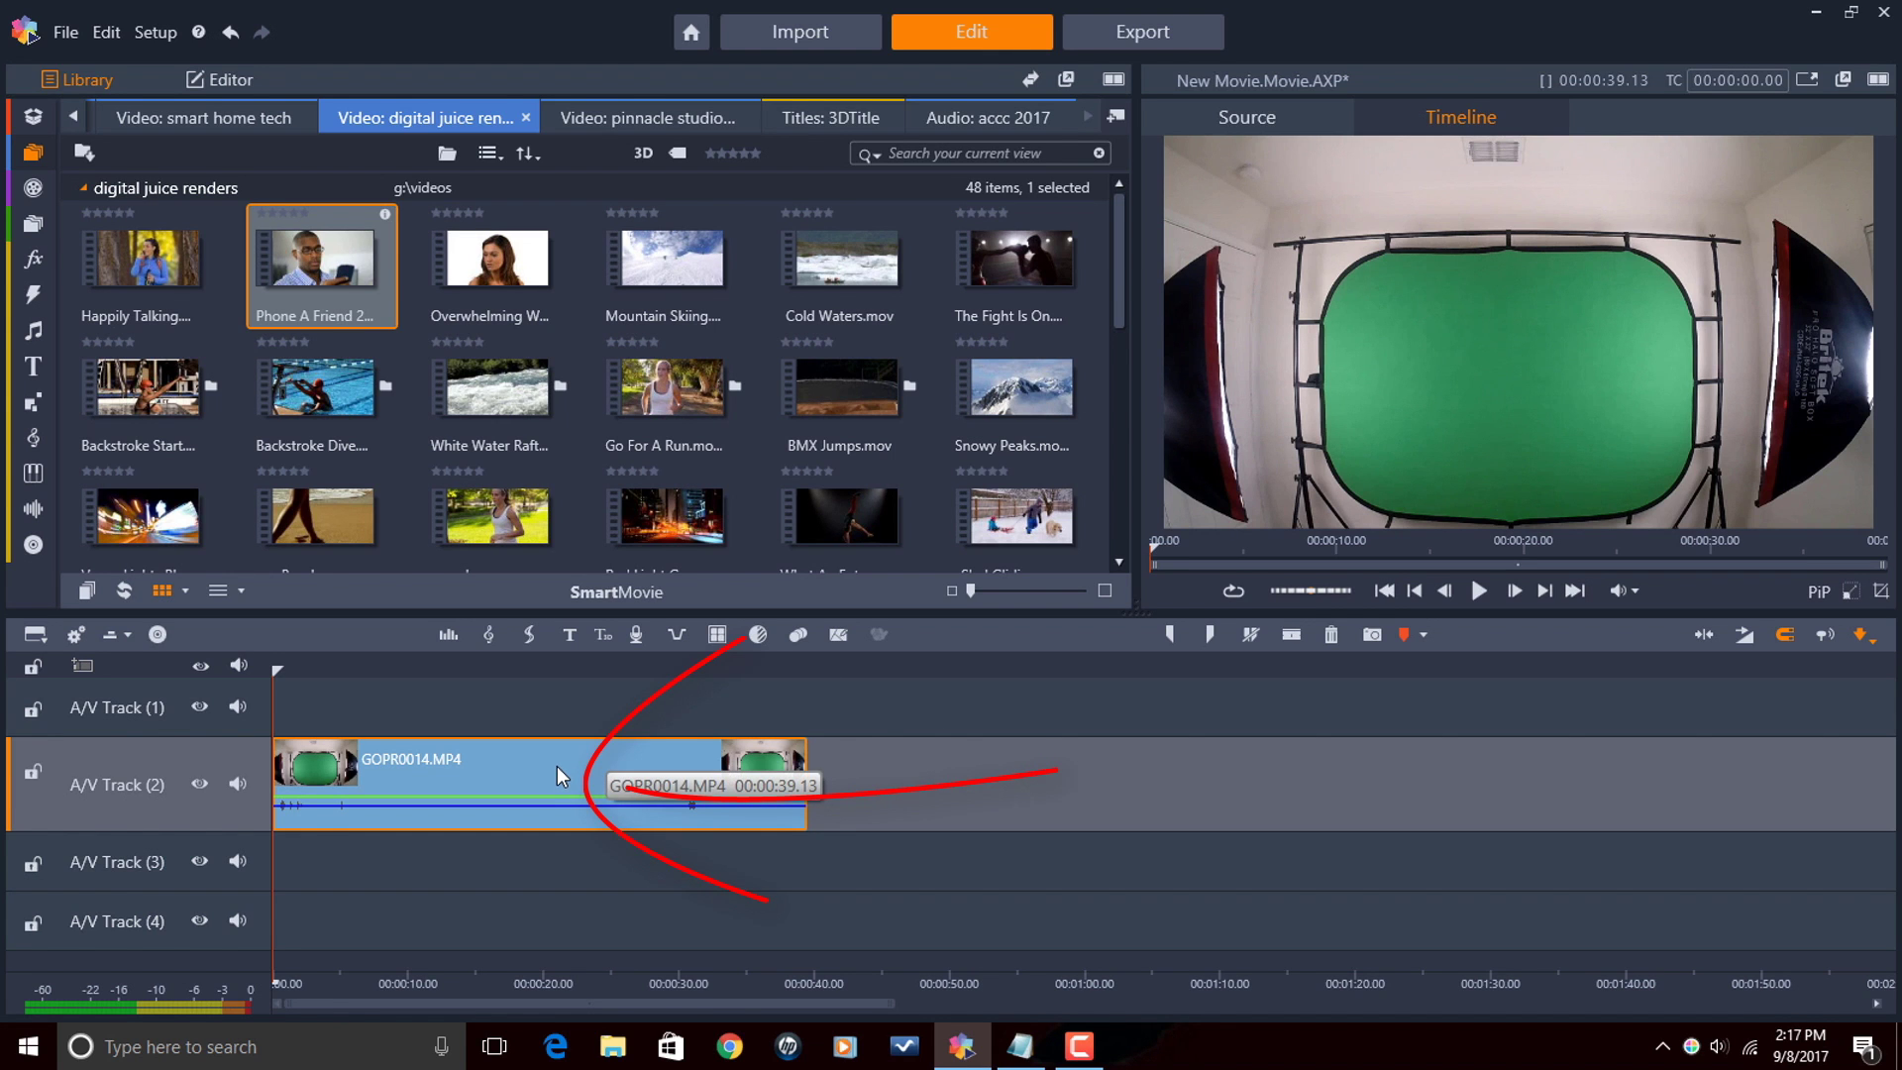
{"action": "double_click", "coordinate": [557, 768]}
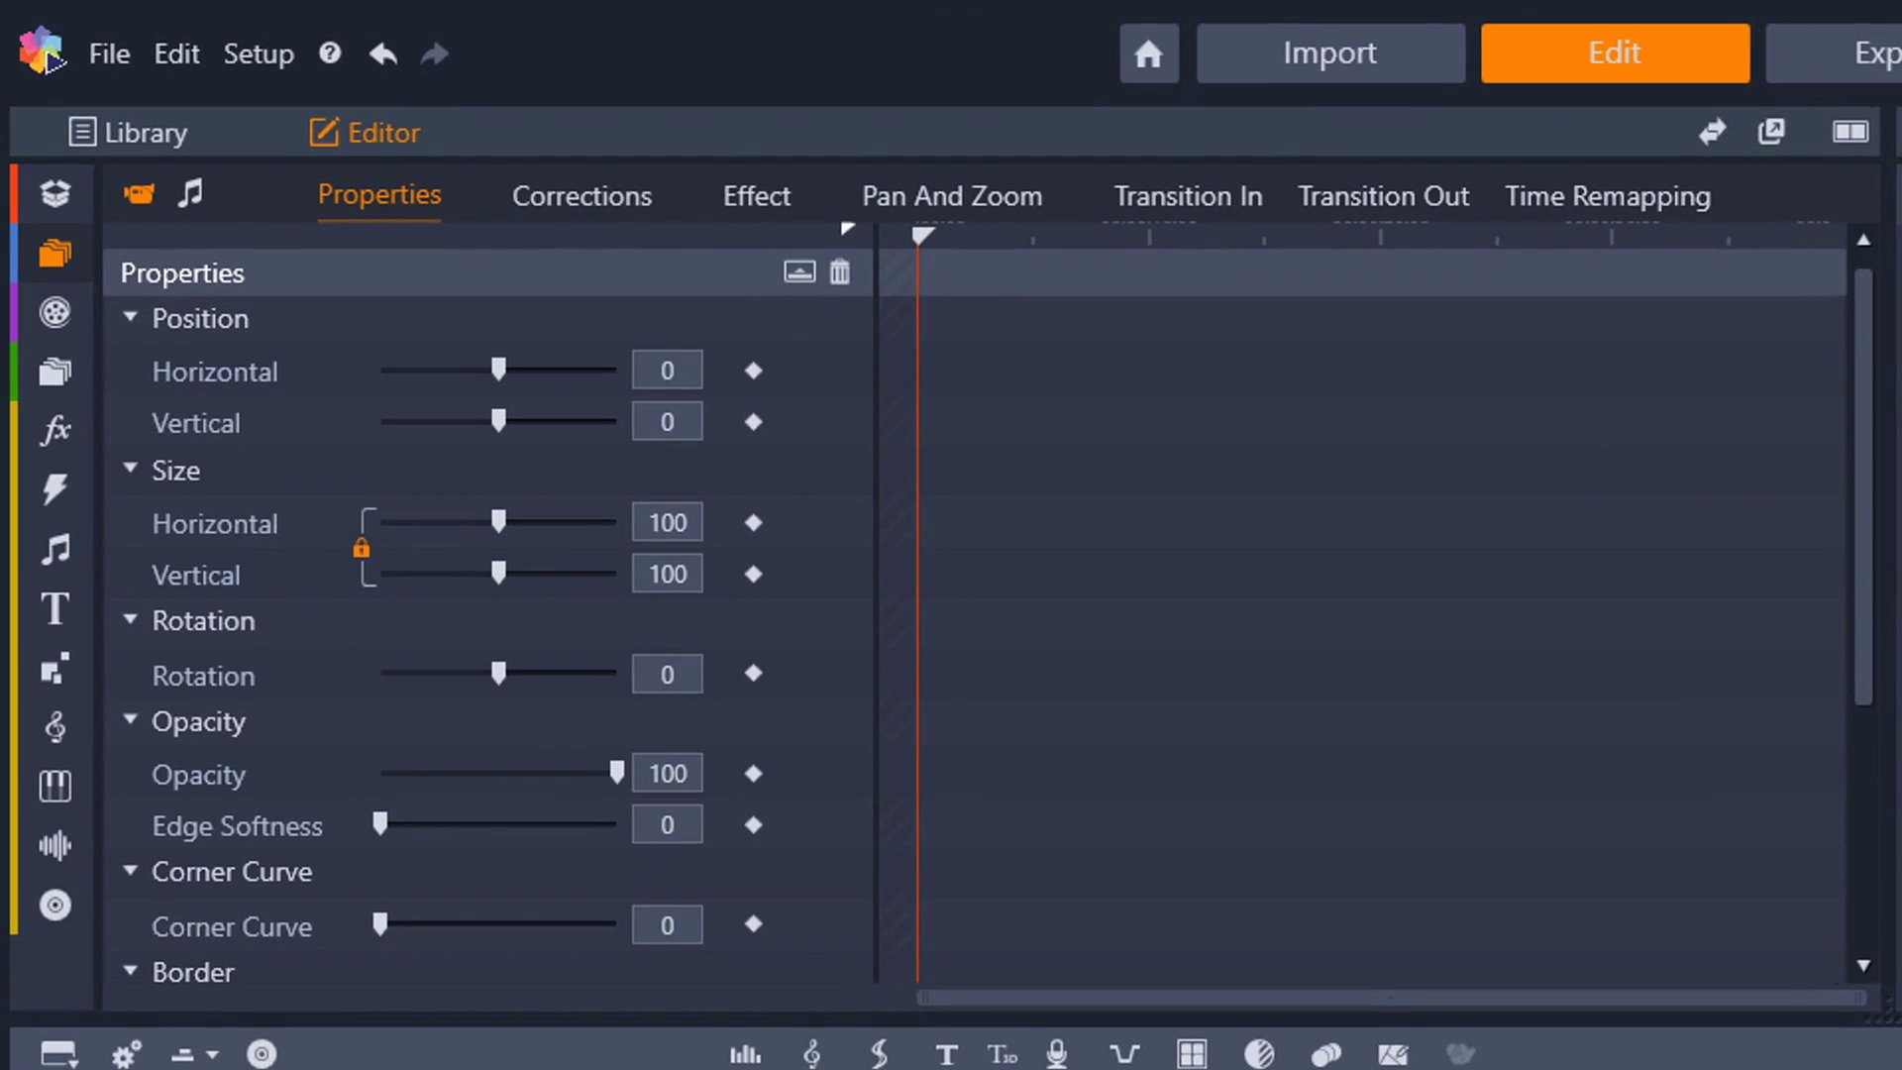
{"action": "left_click", "coordinate": [576, 203]}
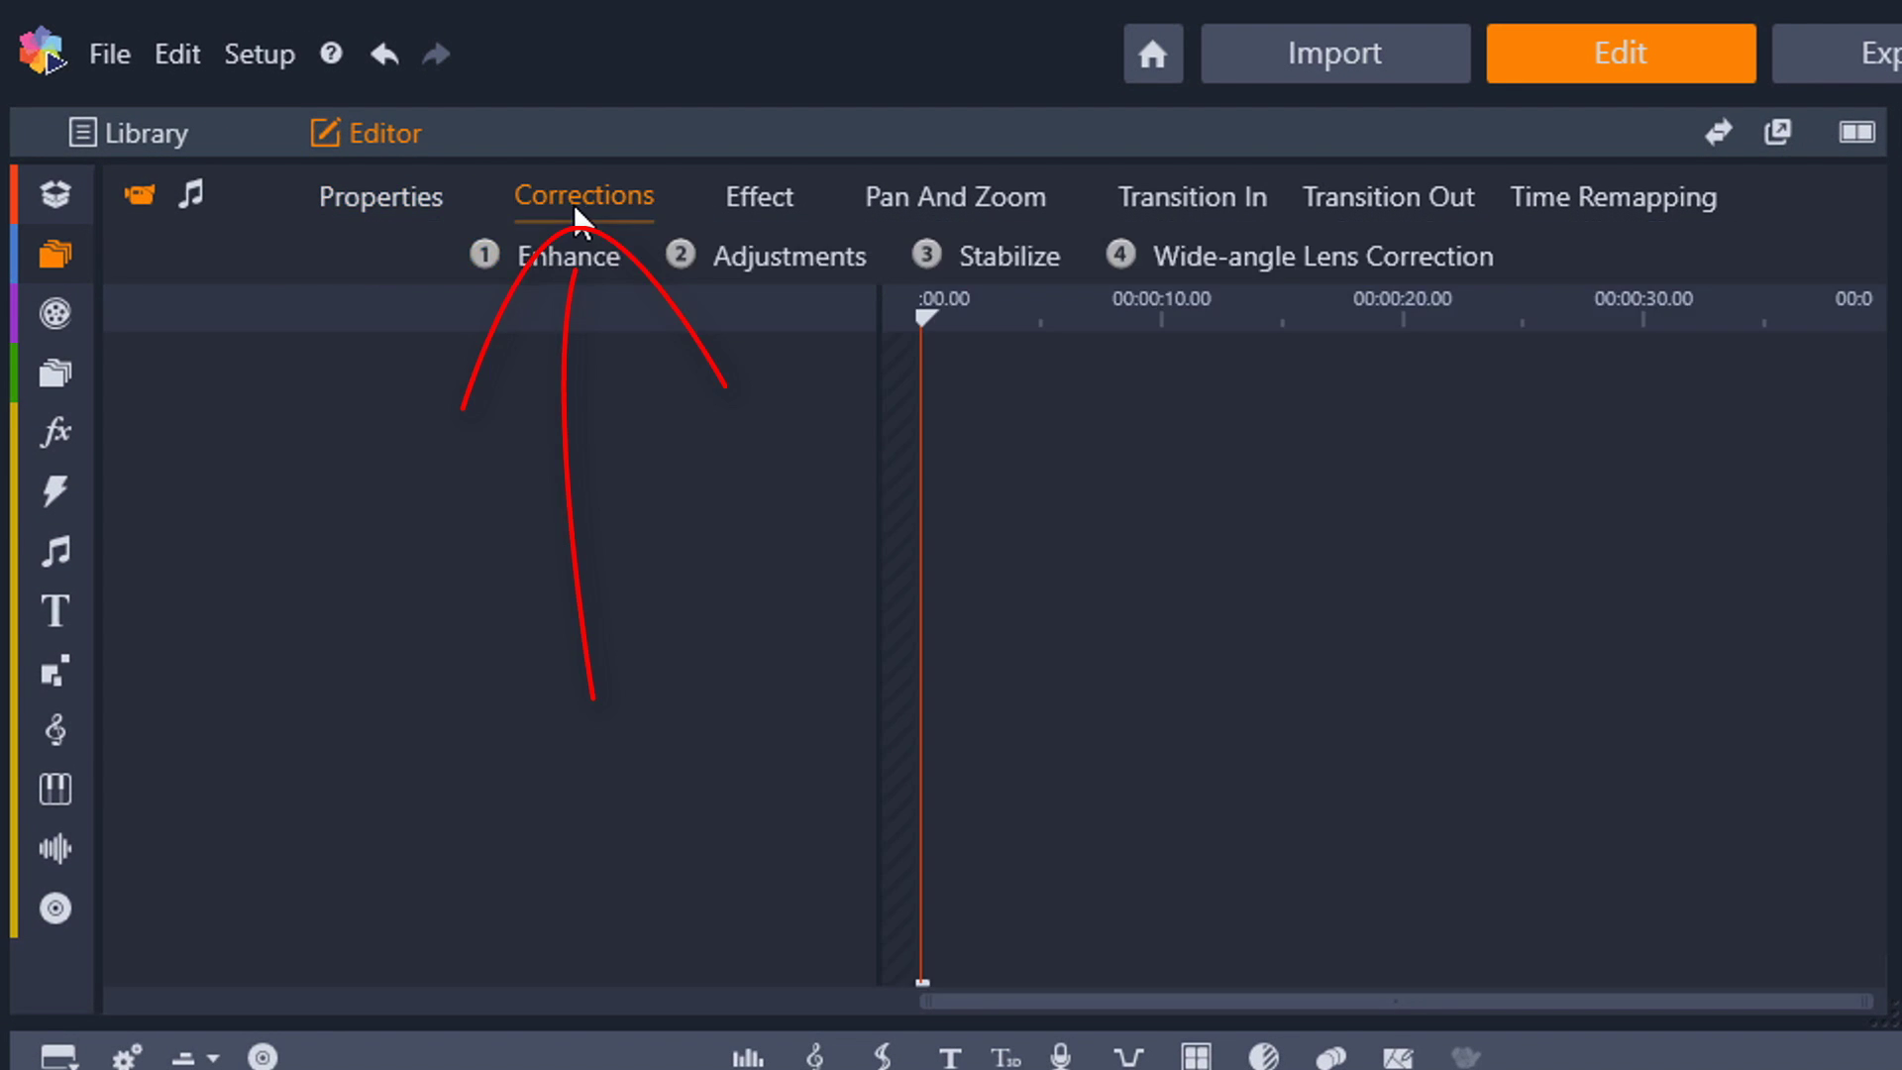
{"action": "left_click", "coordinate": [1278, 265]}
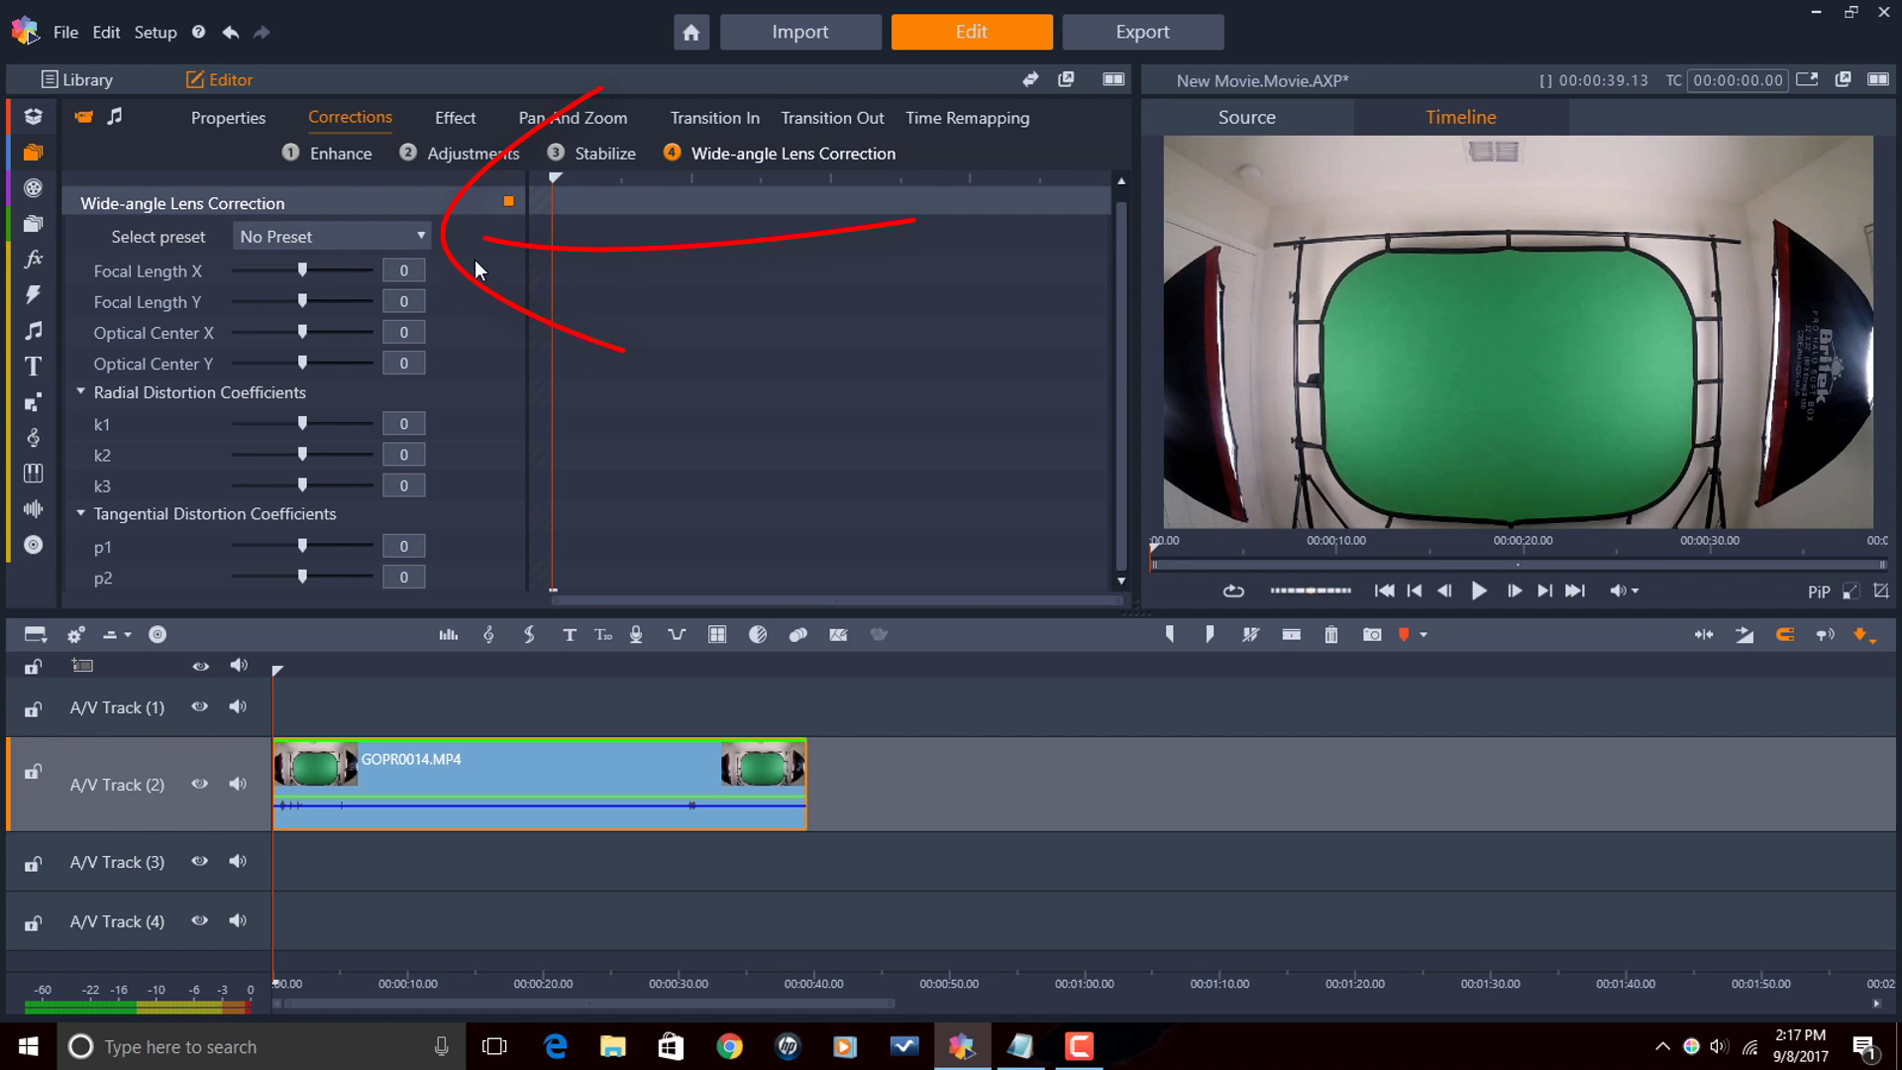
{"action": "left_click", "coordinate": [423, 240]}
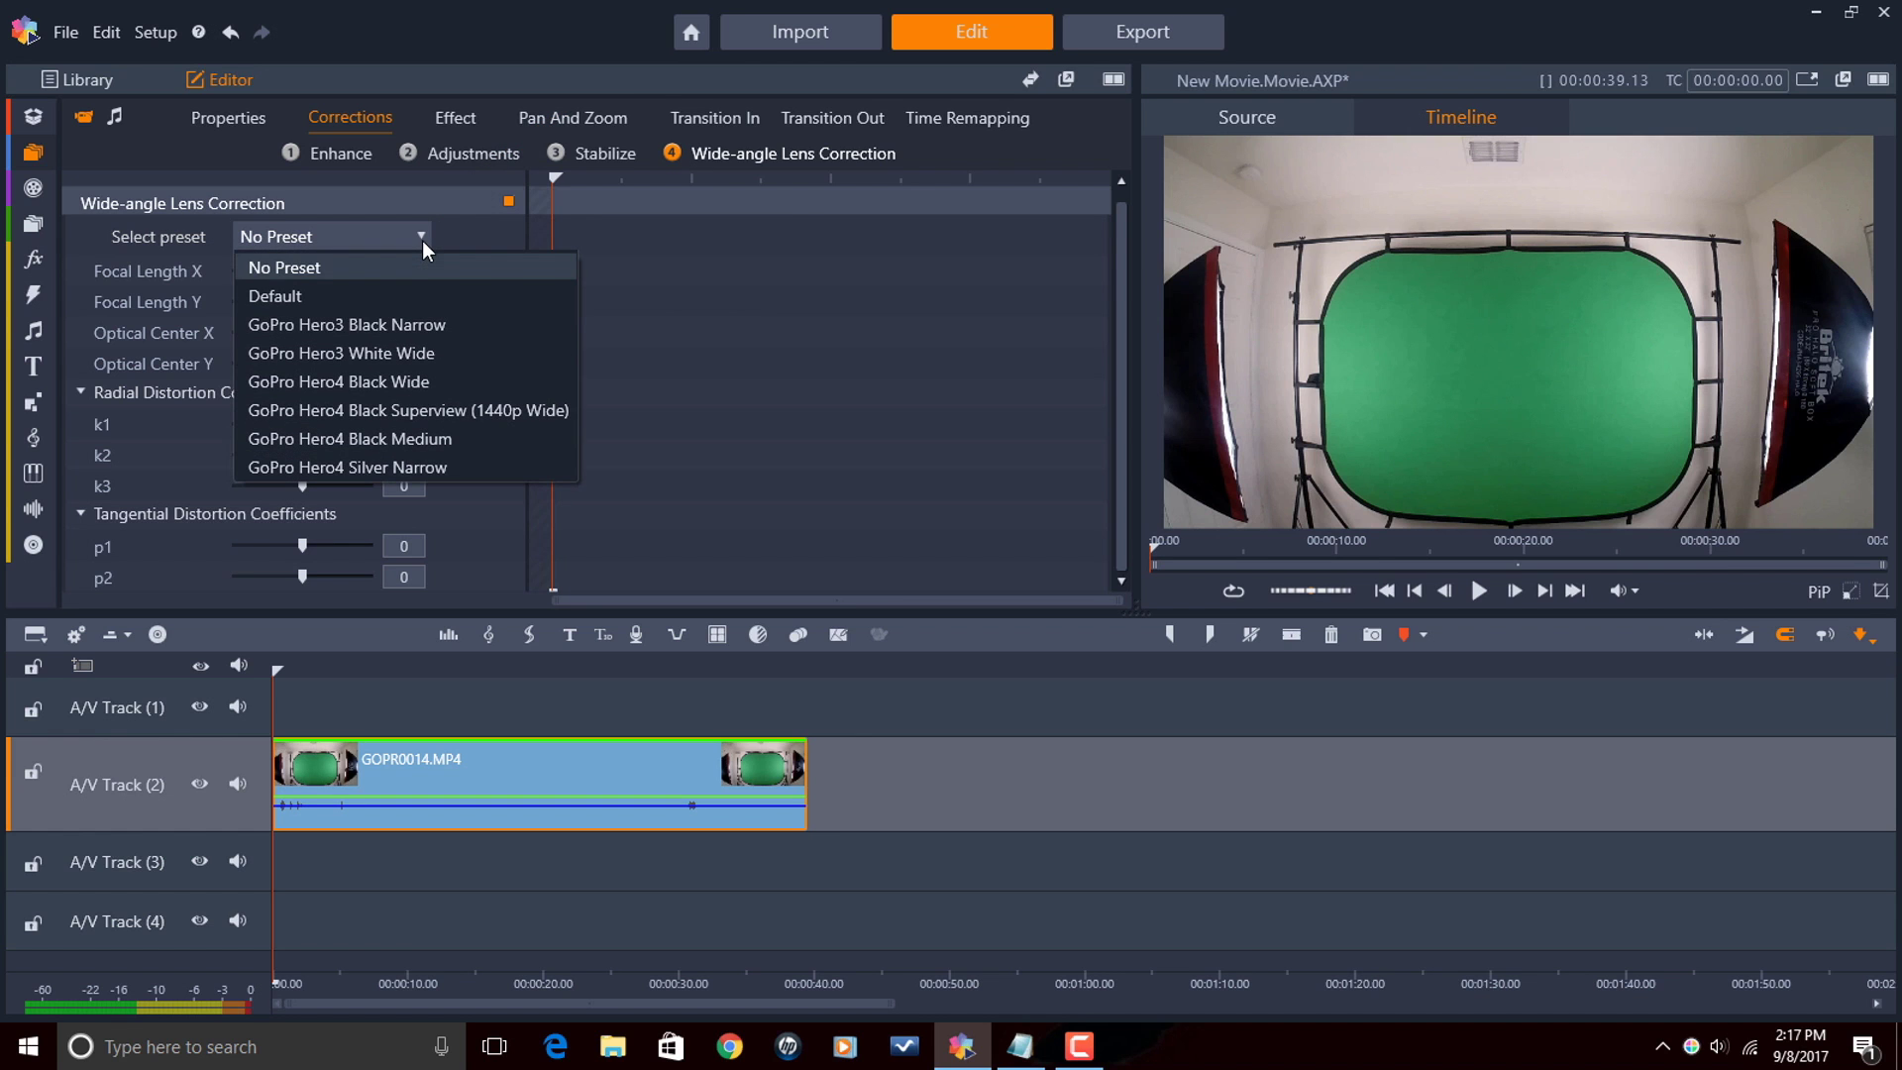
{"action": "left_click", "coordinate": [448, 384]}
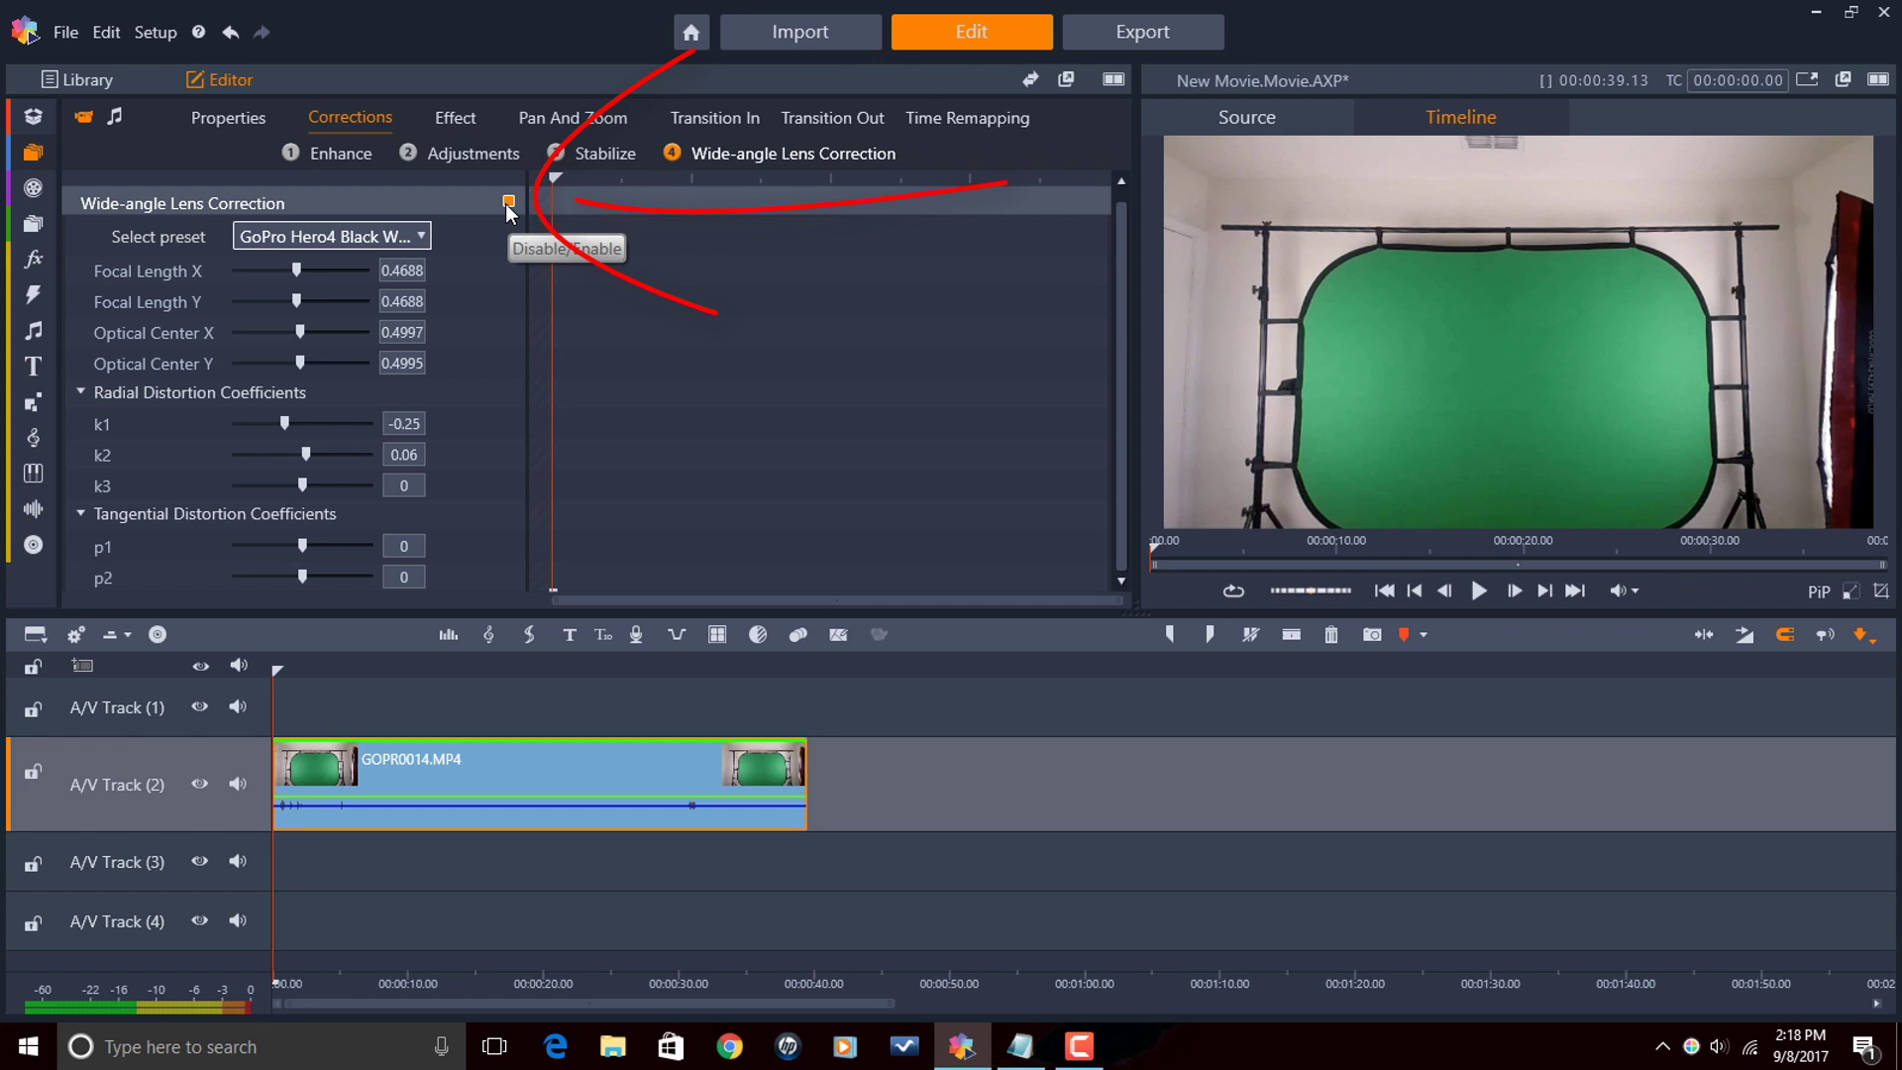
{"action": "left_click", "coordinate": [508, 202]}
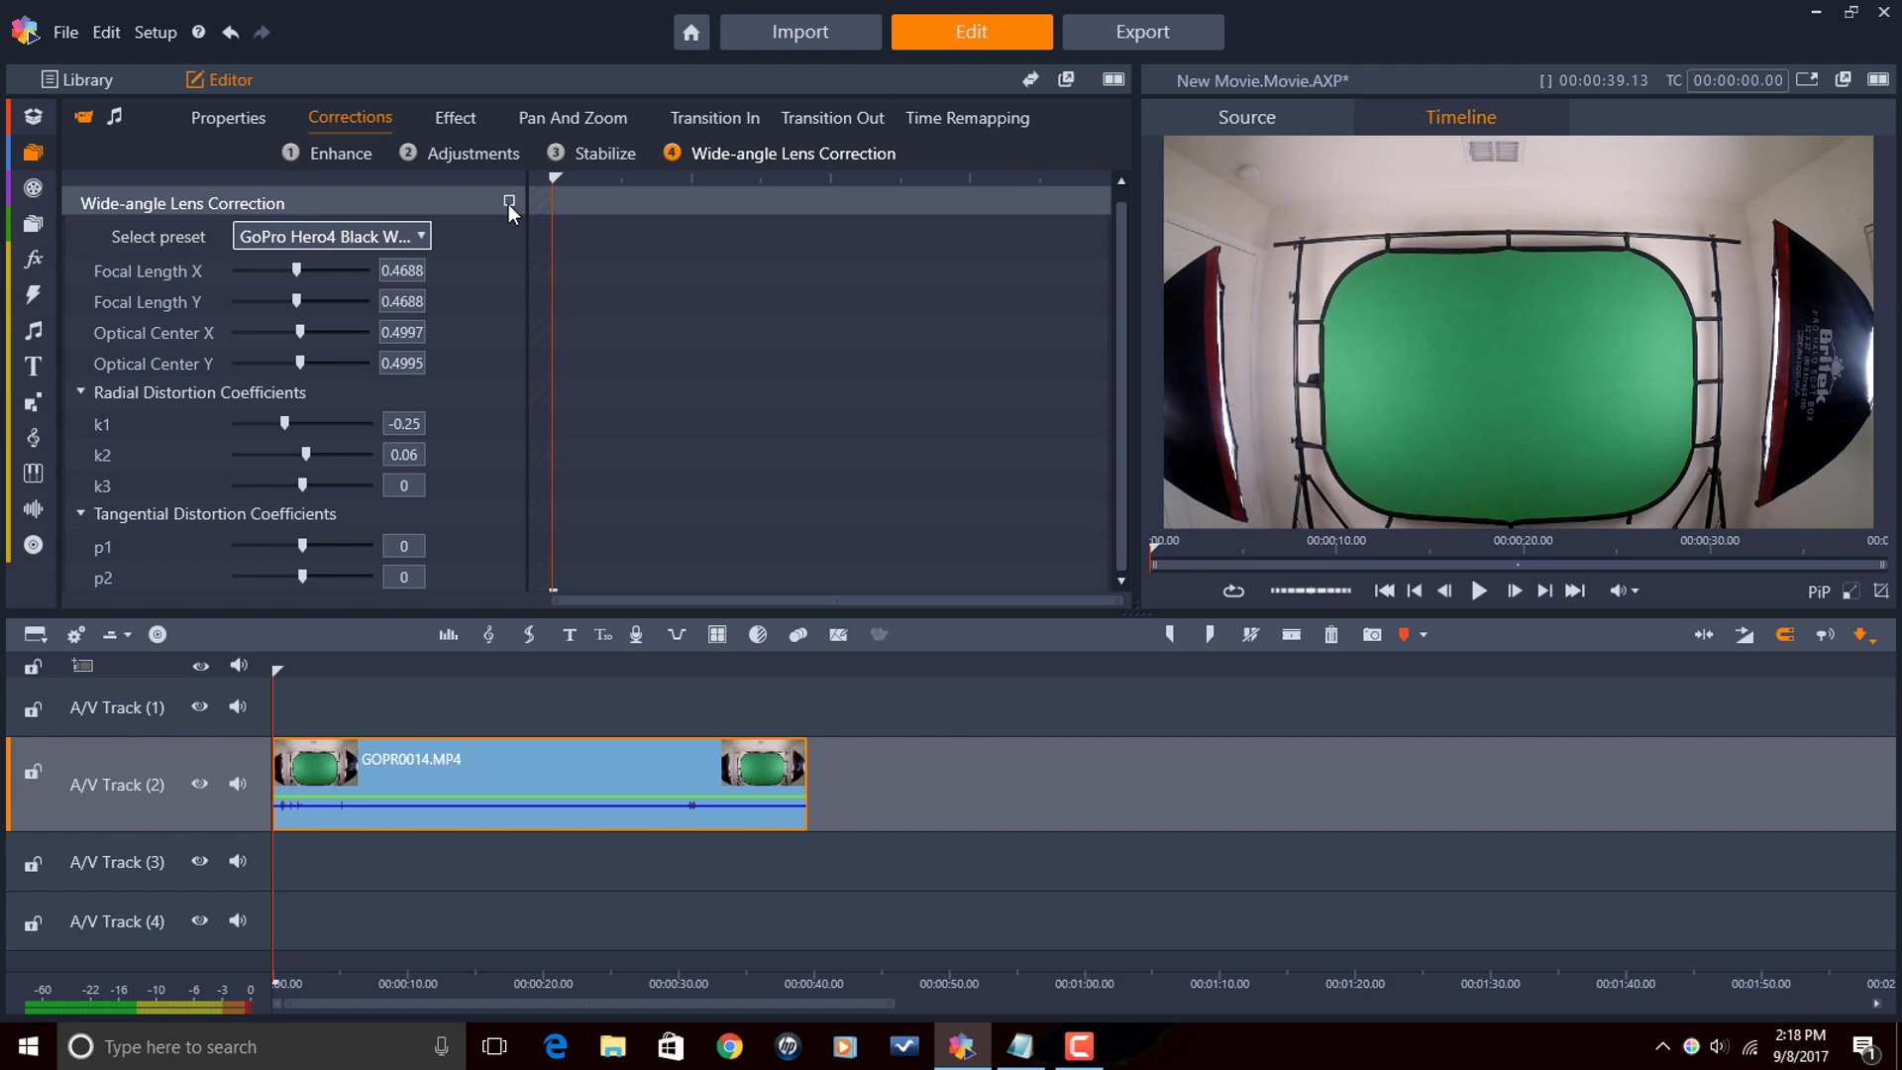
{"action": "left_click", "coordinate": [508, 202]}
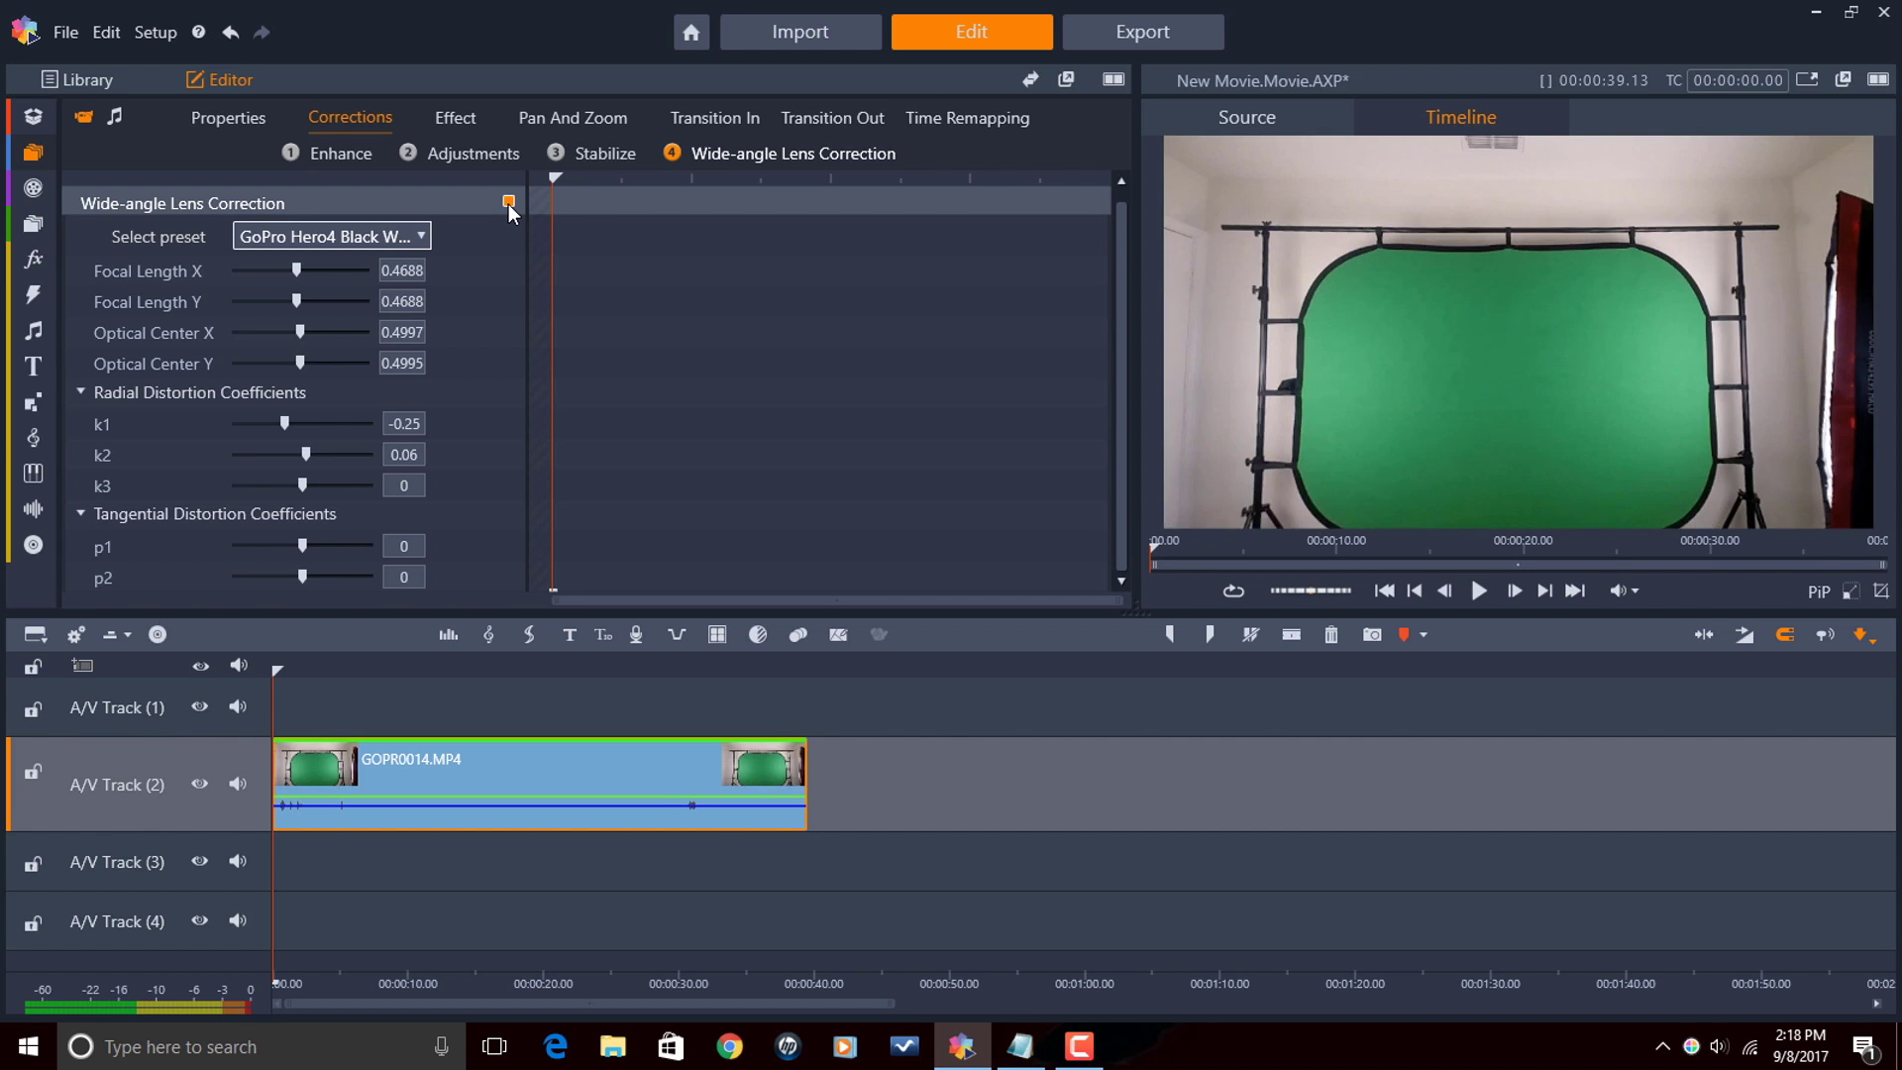
- Try a Focal Length X of 0.7015, and restore the GoPro Hero4 Black Wide preset
{"action": "left_click", "coordinate": [298, 269]}
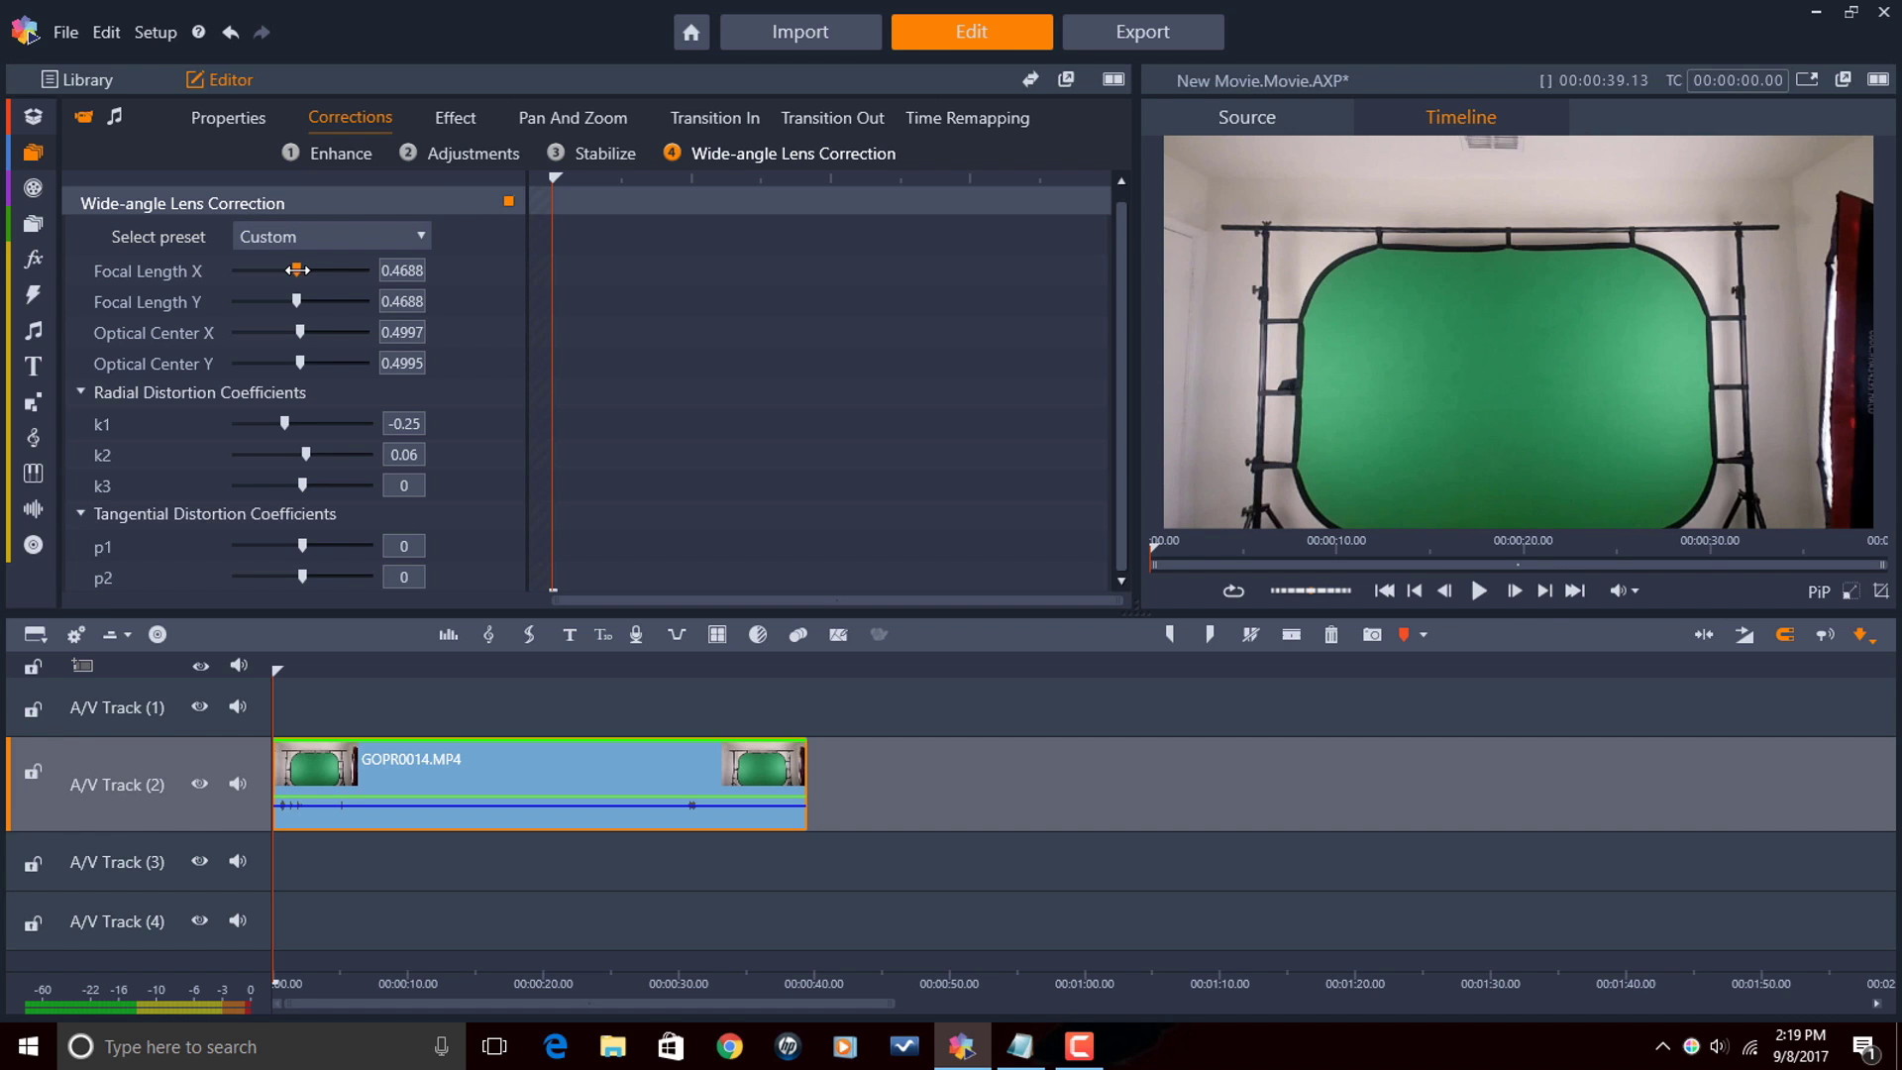
{"action": "left_click_drag", "start_coordinate": [297, 269], "coordinate": [349, 287]}
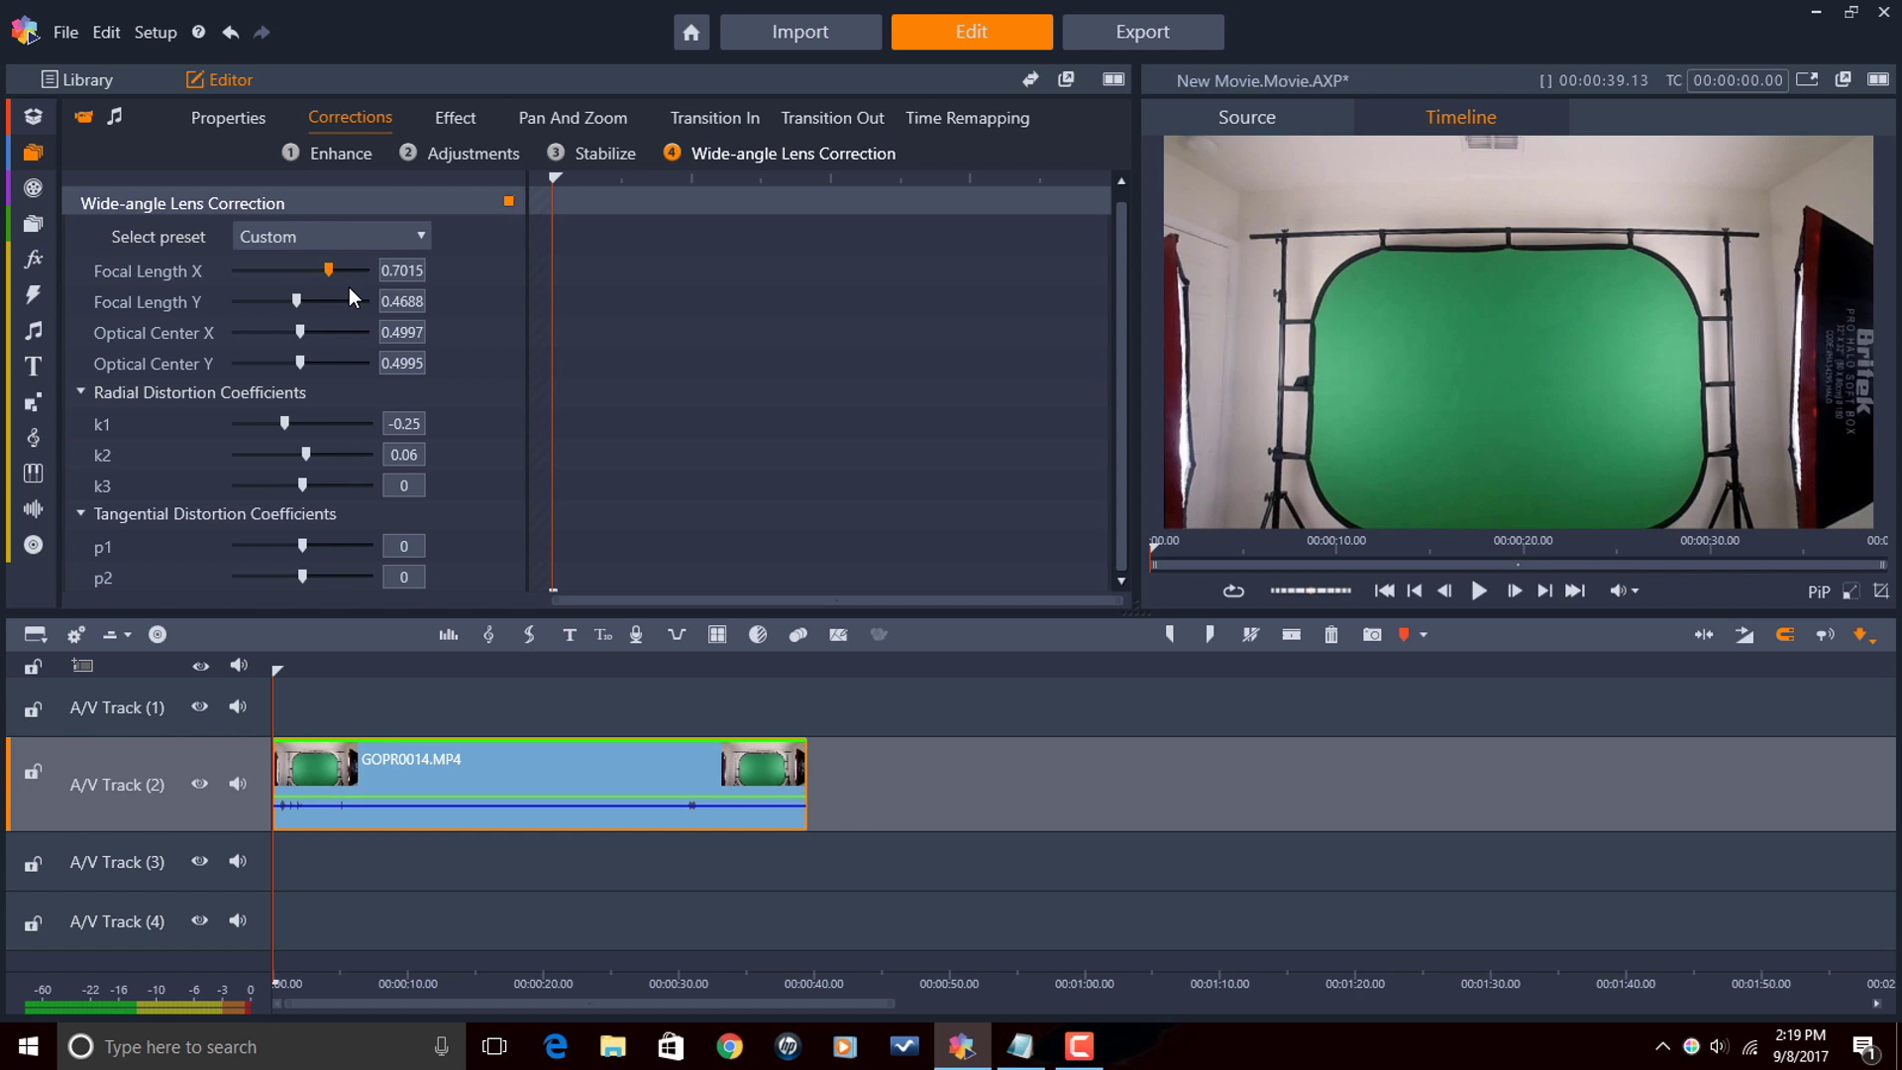
{"action": "left_click", "coordinate": [421, 237]}
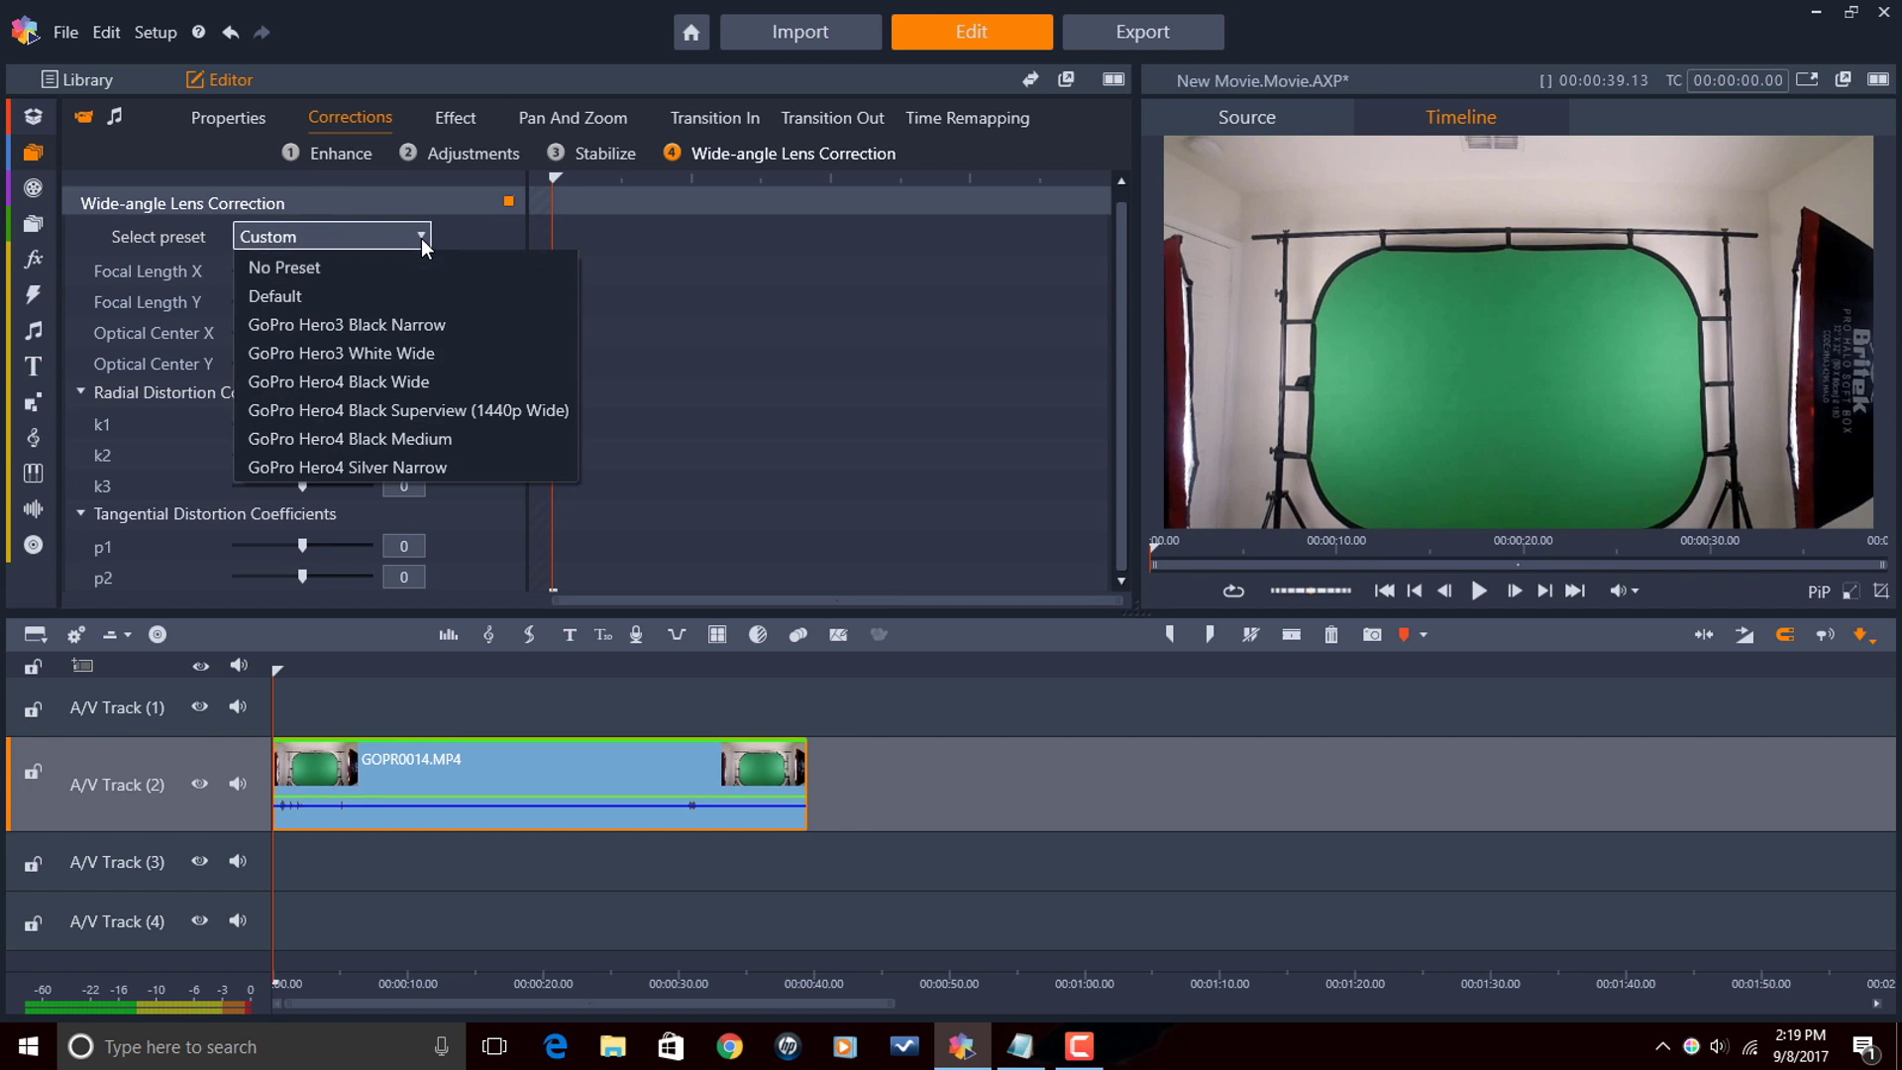
{"action": "left_click", "coordinate": [420, 382]}
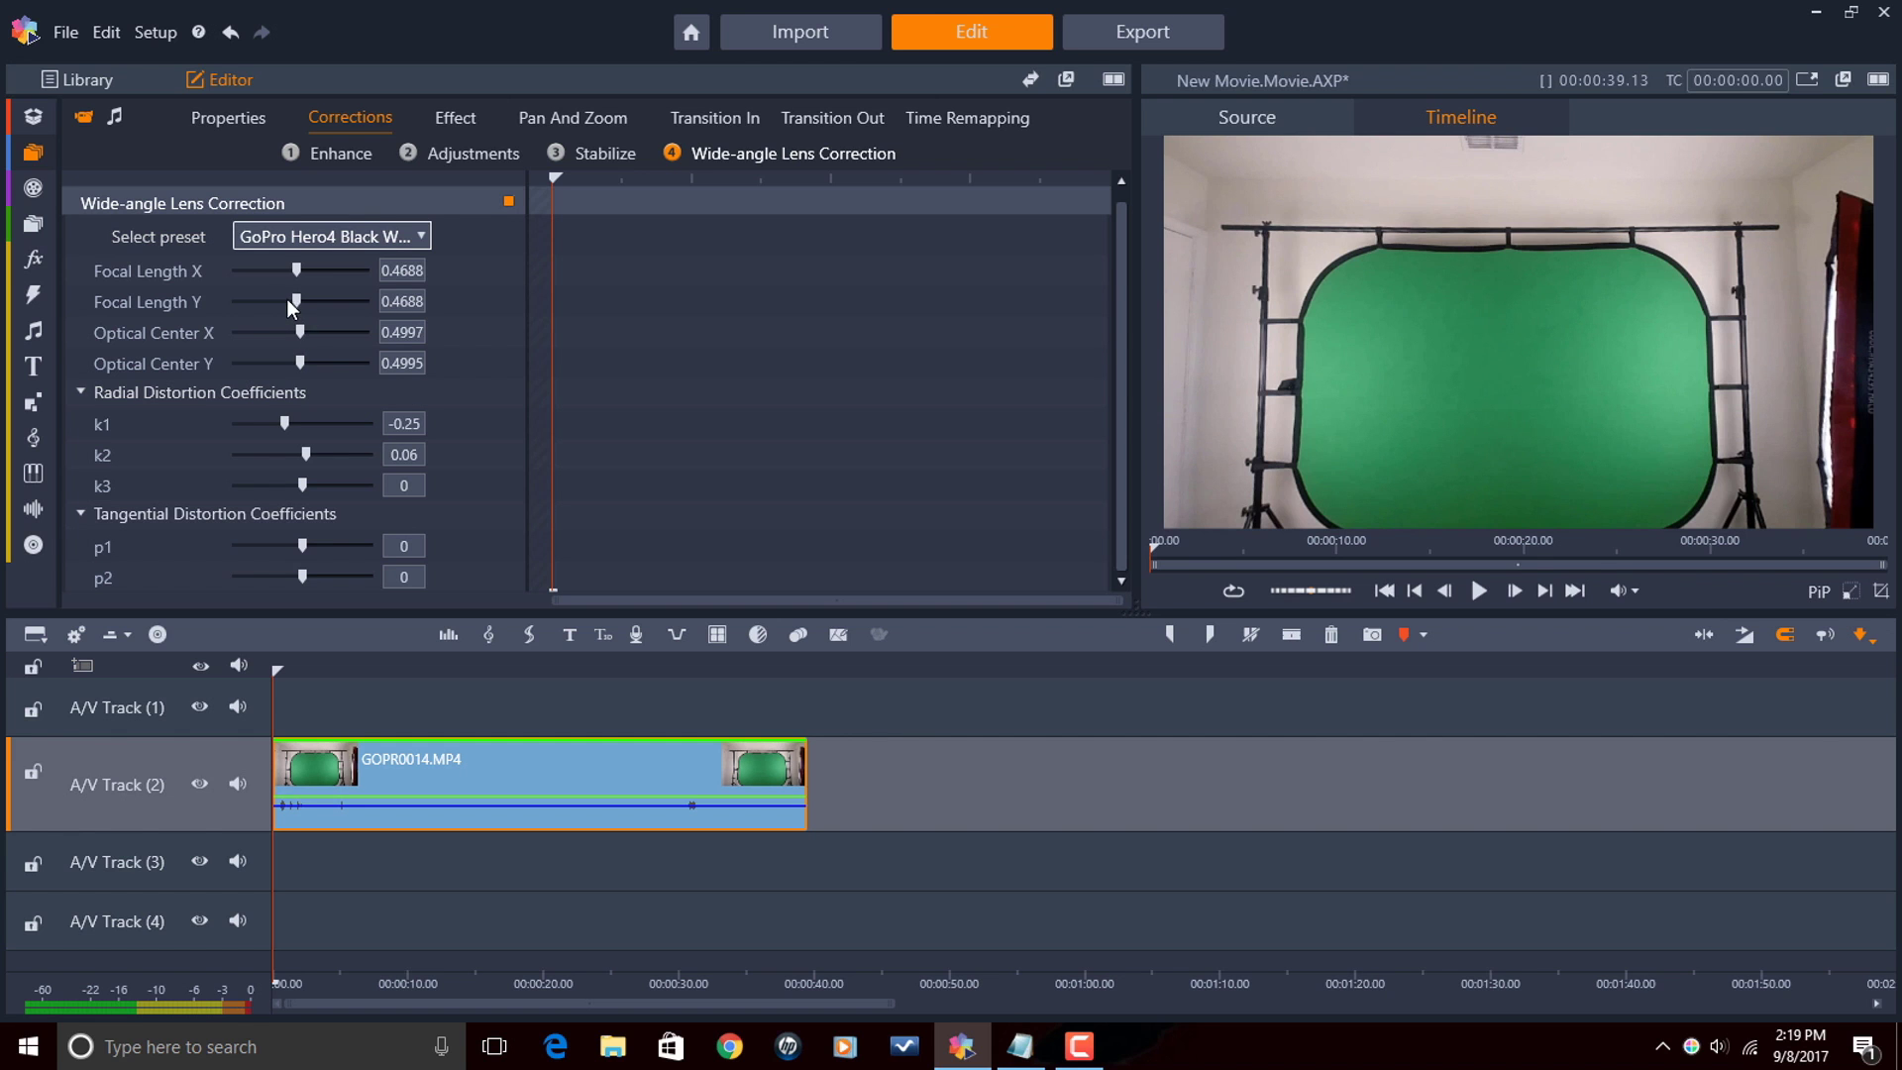
- Try a Focal Length Y of 0.3831, and restore the GoPro Hero4 Black Wide preset
{"action": "mouse_move", "coordinate": [289, 300]}
{"action": "left_mouse_down"}
{"action": "mouse_move", "coordinate": [266, 313]}
{"action": "mouse_move", "coordinate": [428, 338]}
{"action": "mouse_move", "coordinate": [244, 305]}
{"action": "mouse_move", "coordinate": [281, 315]}
{"action": "left_mouse_up"}
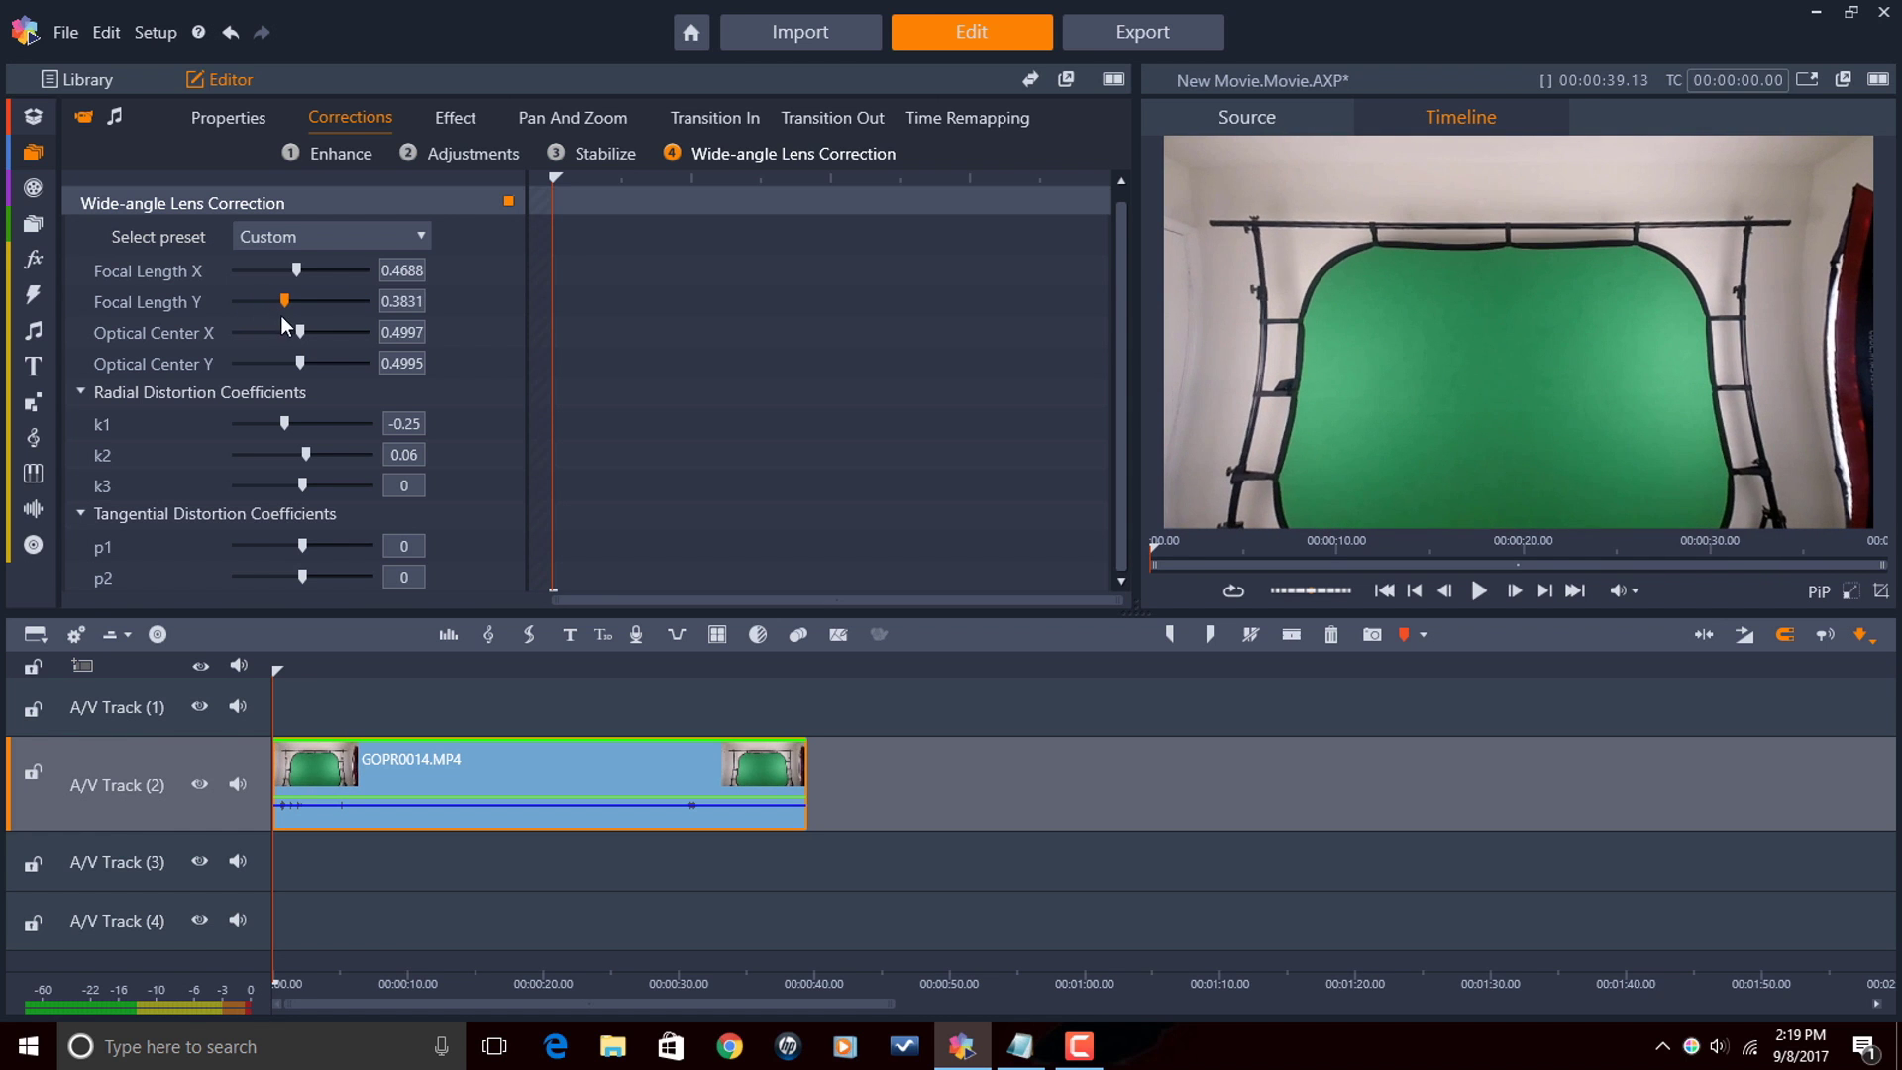
{"action": "left_click", "coordinate": [406, 234]}
{"action": "left_click", "coordinate": [426, 380]}
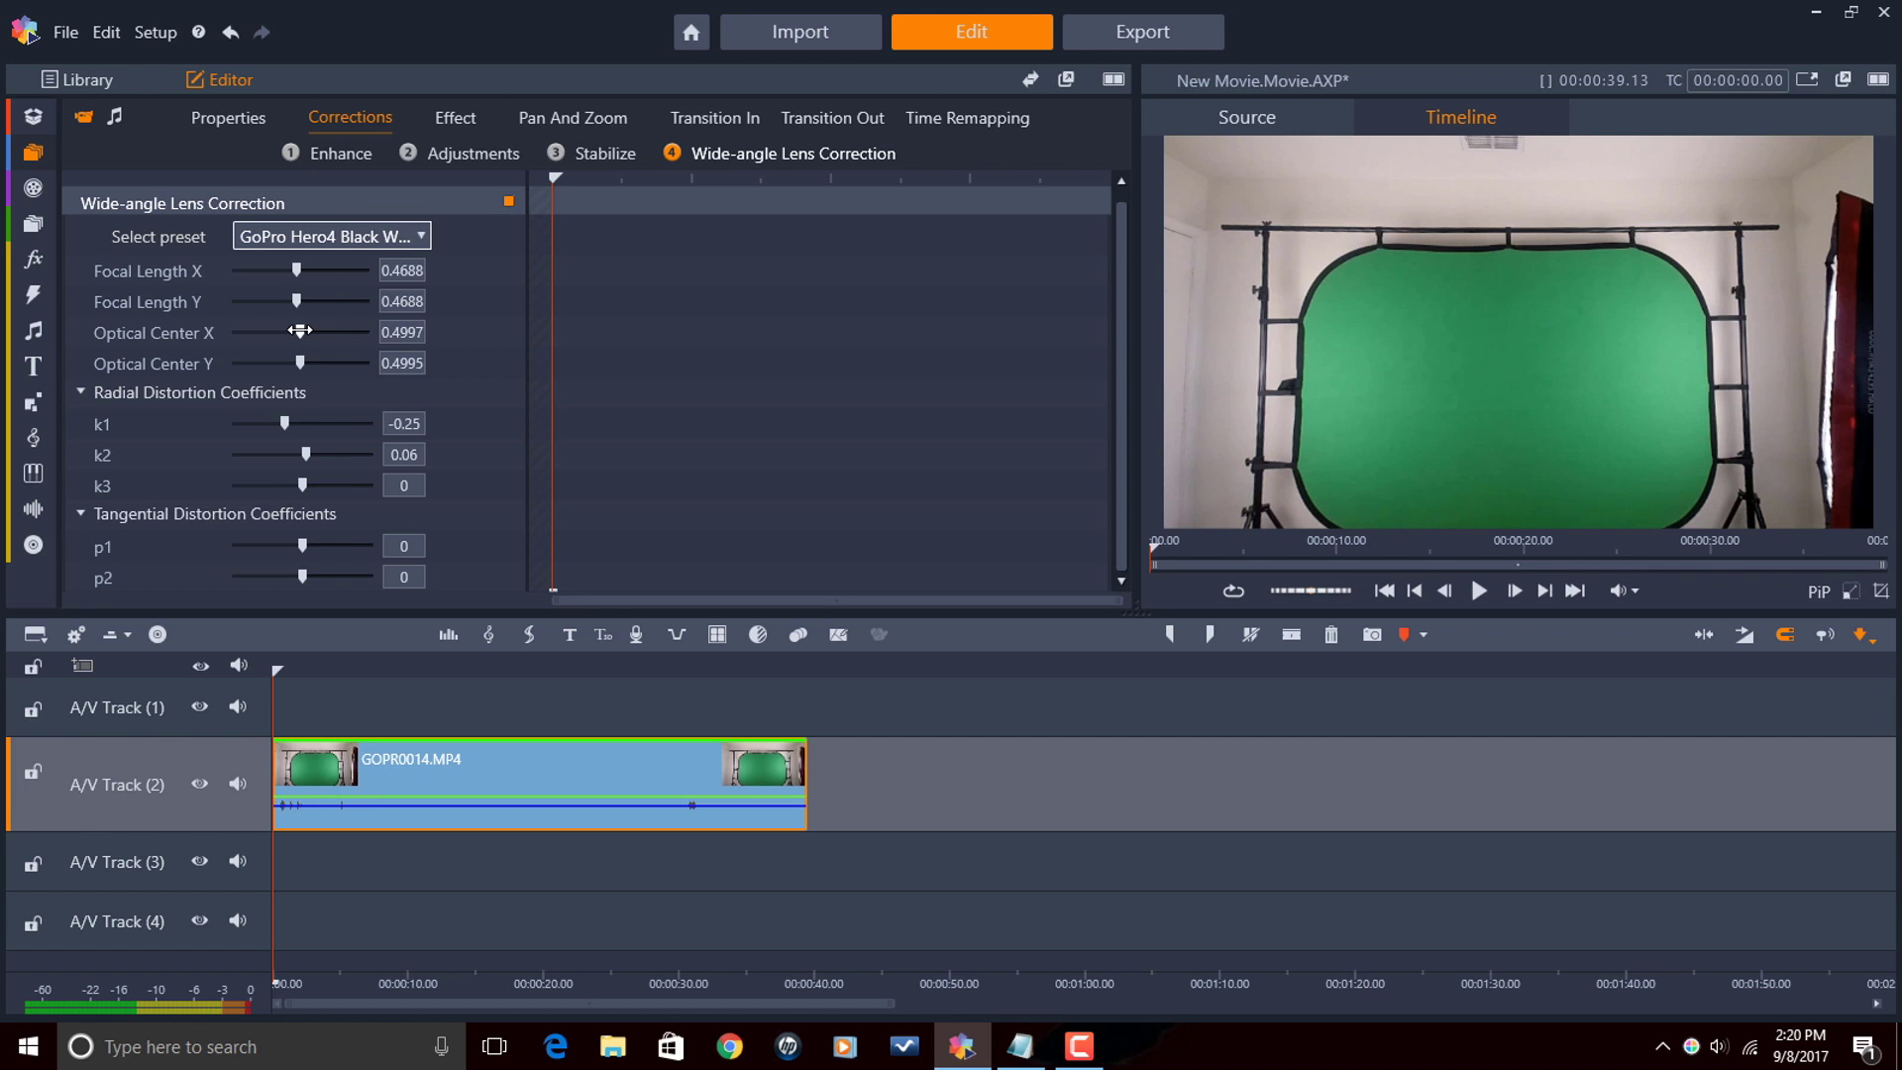
- Try different optical centers, up to 0.7141 for X and 0.9037 for Y, and restore the GoPro Hero4 Black Wide preset
{"action": "left_click_drag", "start_coordinate": [299, 331], "coordinate": [341, 351]}
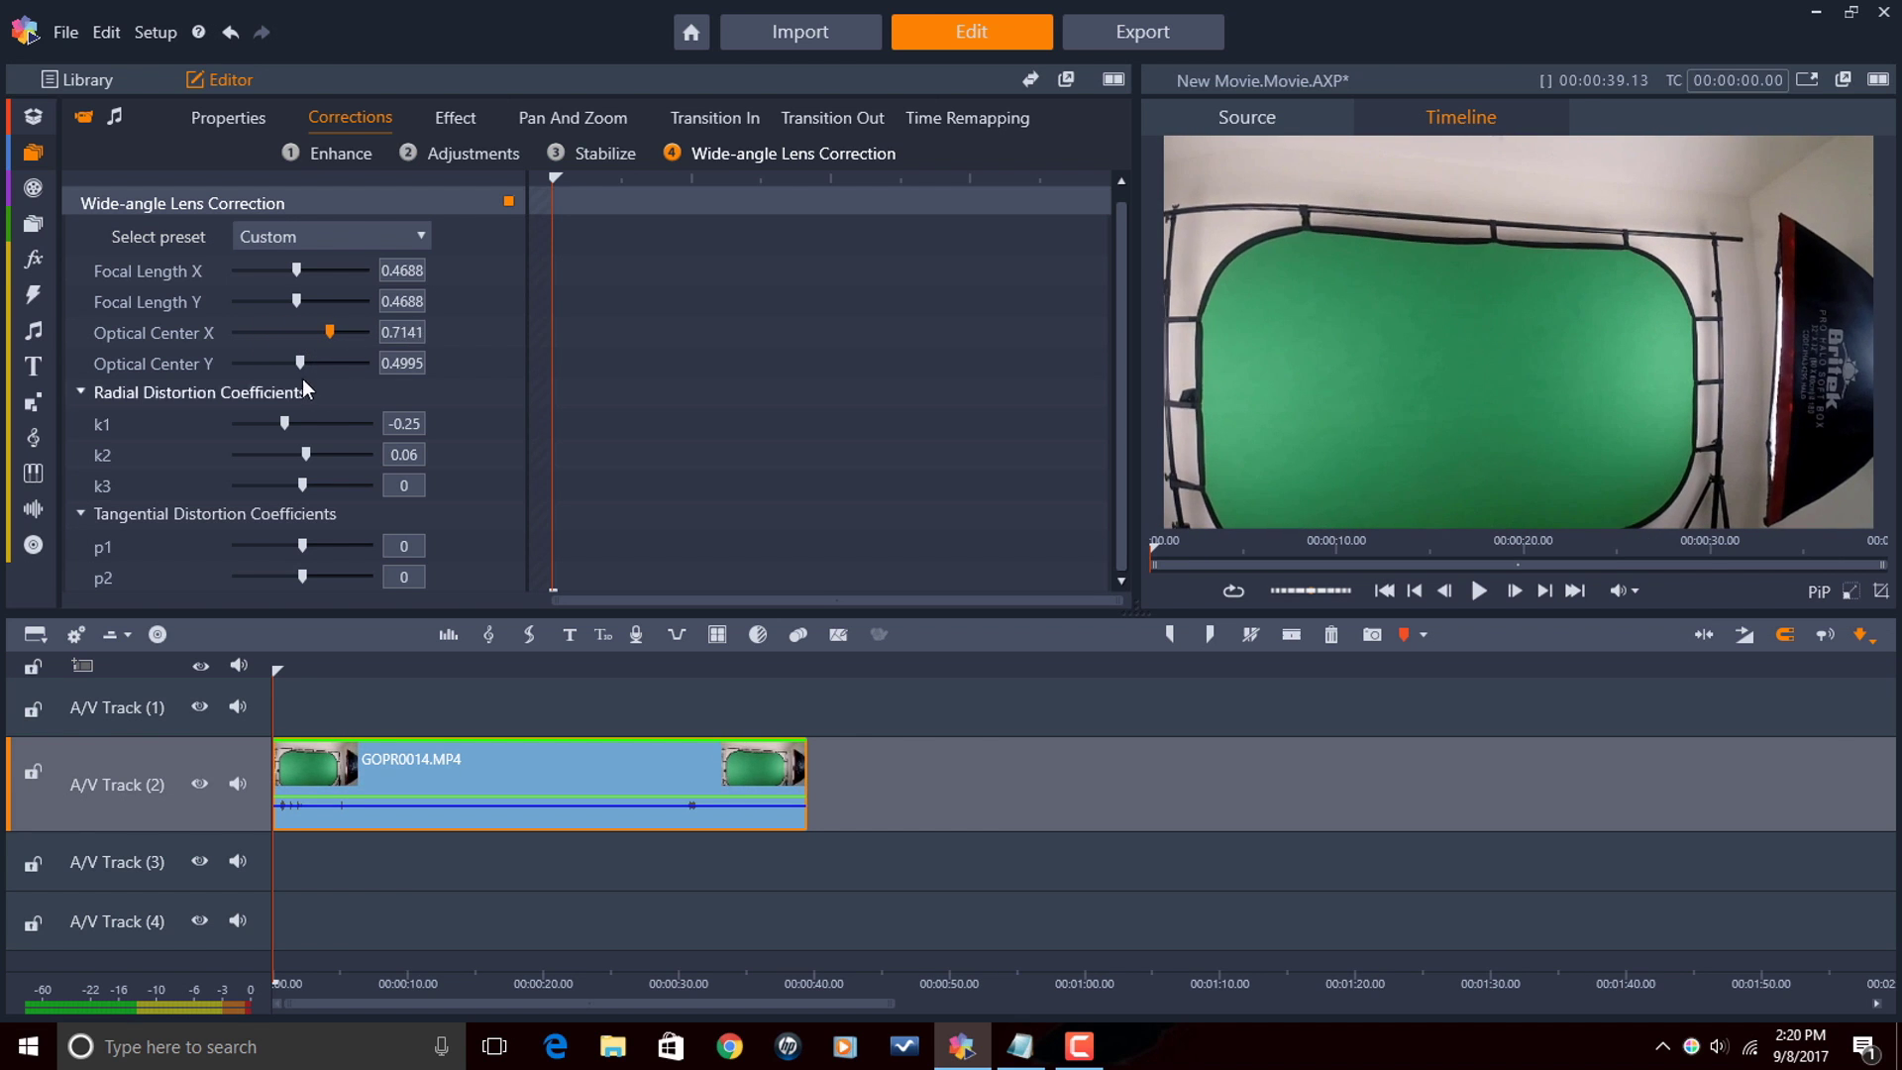
{"action": "mouse_move", "coordinate": [329, 337]}
{"action": "left_mouse_down"}
{"action": "mouse_move", "coordinate": [290, 334]}
{"action": "mouse_move", "coordinate": [299, 362]}
{"action": "mouse_move", "coordinate": [258, 365]}
{"action": "mouse_move", "coordinate": [327, 374]}
{"action": "left_mouse_up"}
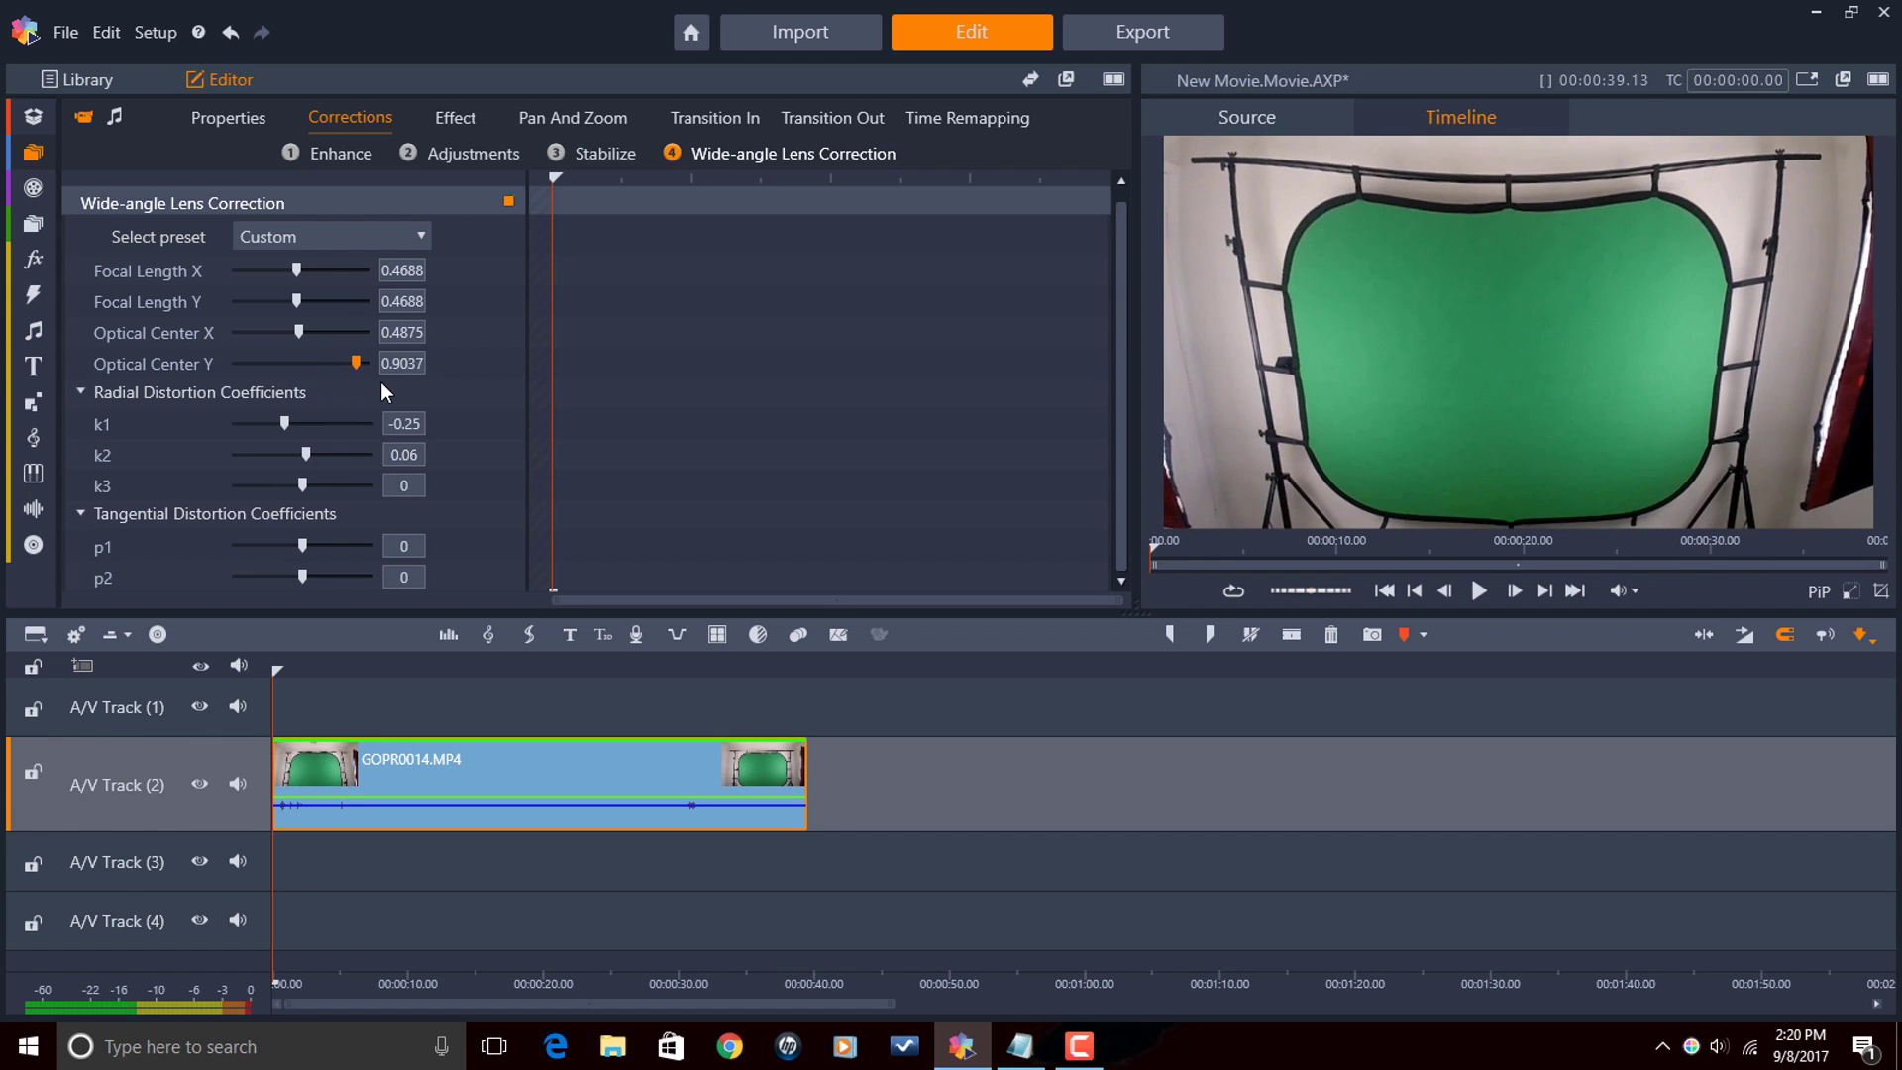
{"action": "left_click_drag", "start_coordinate": [343, 381], "coordinate": [313, 375]}
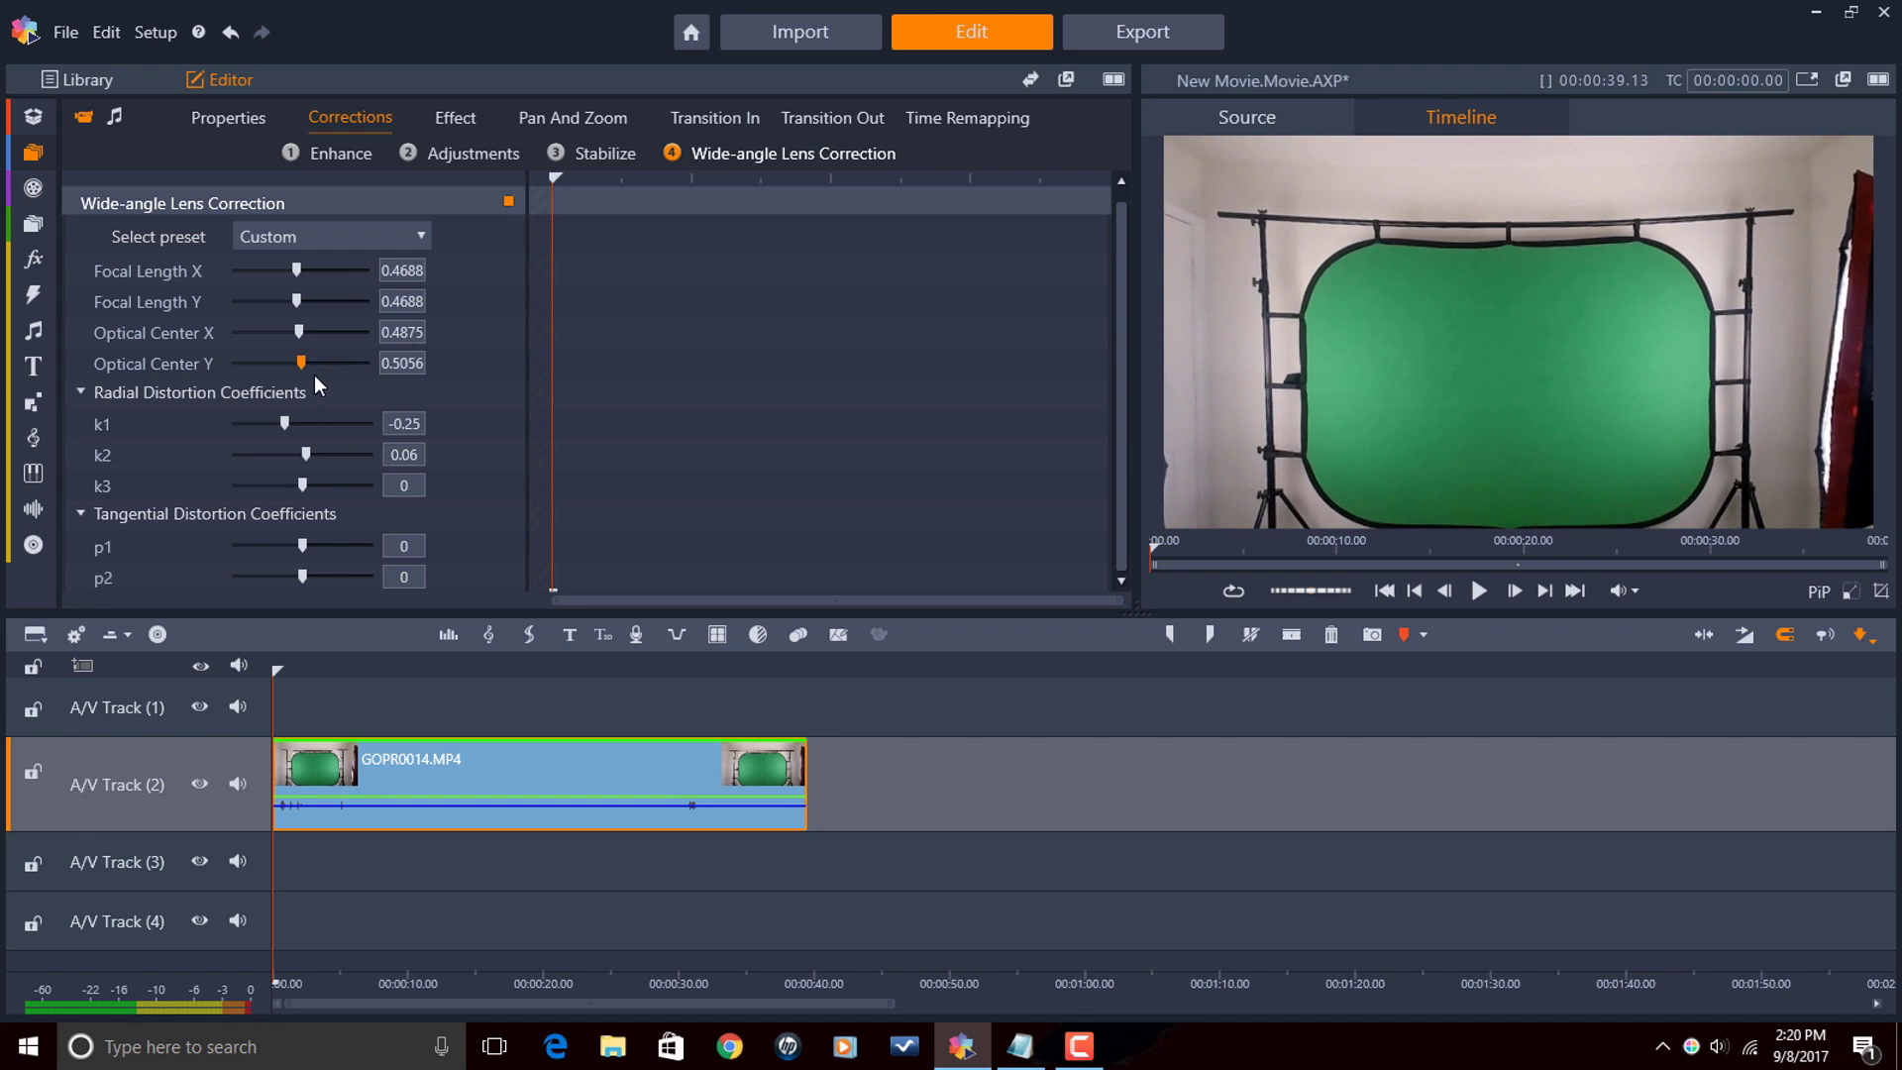
{"action": "left_click", "coordinate": [407, 238]}
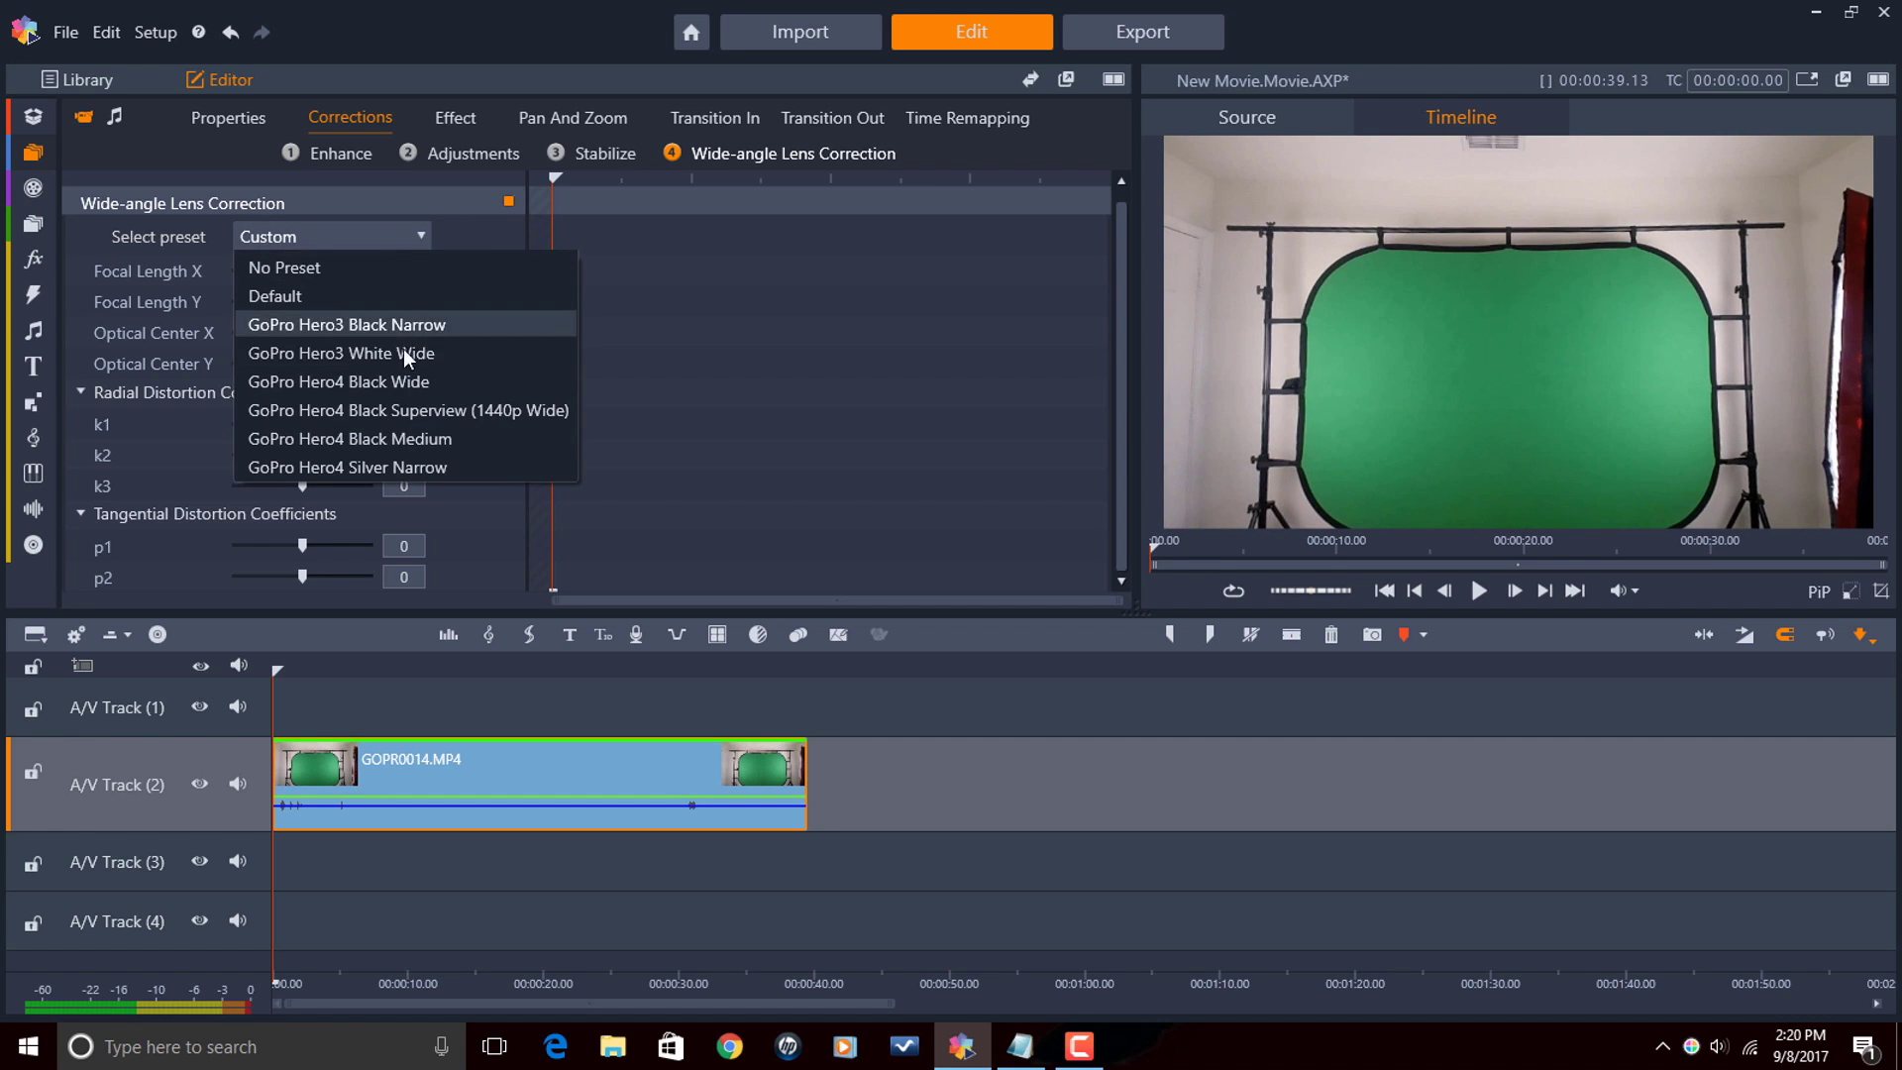
{"action": "left_click", "coordinate": [406, 377]}
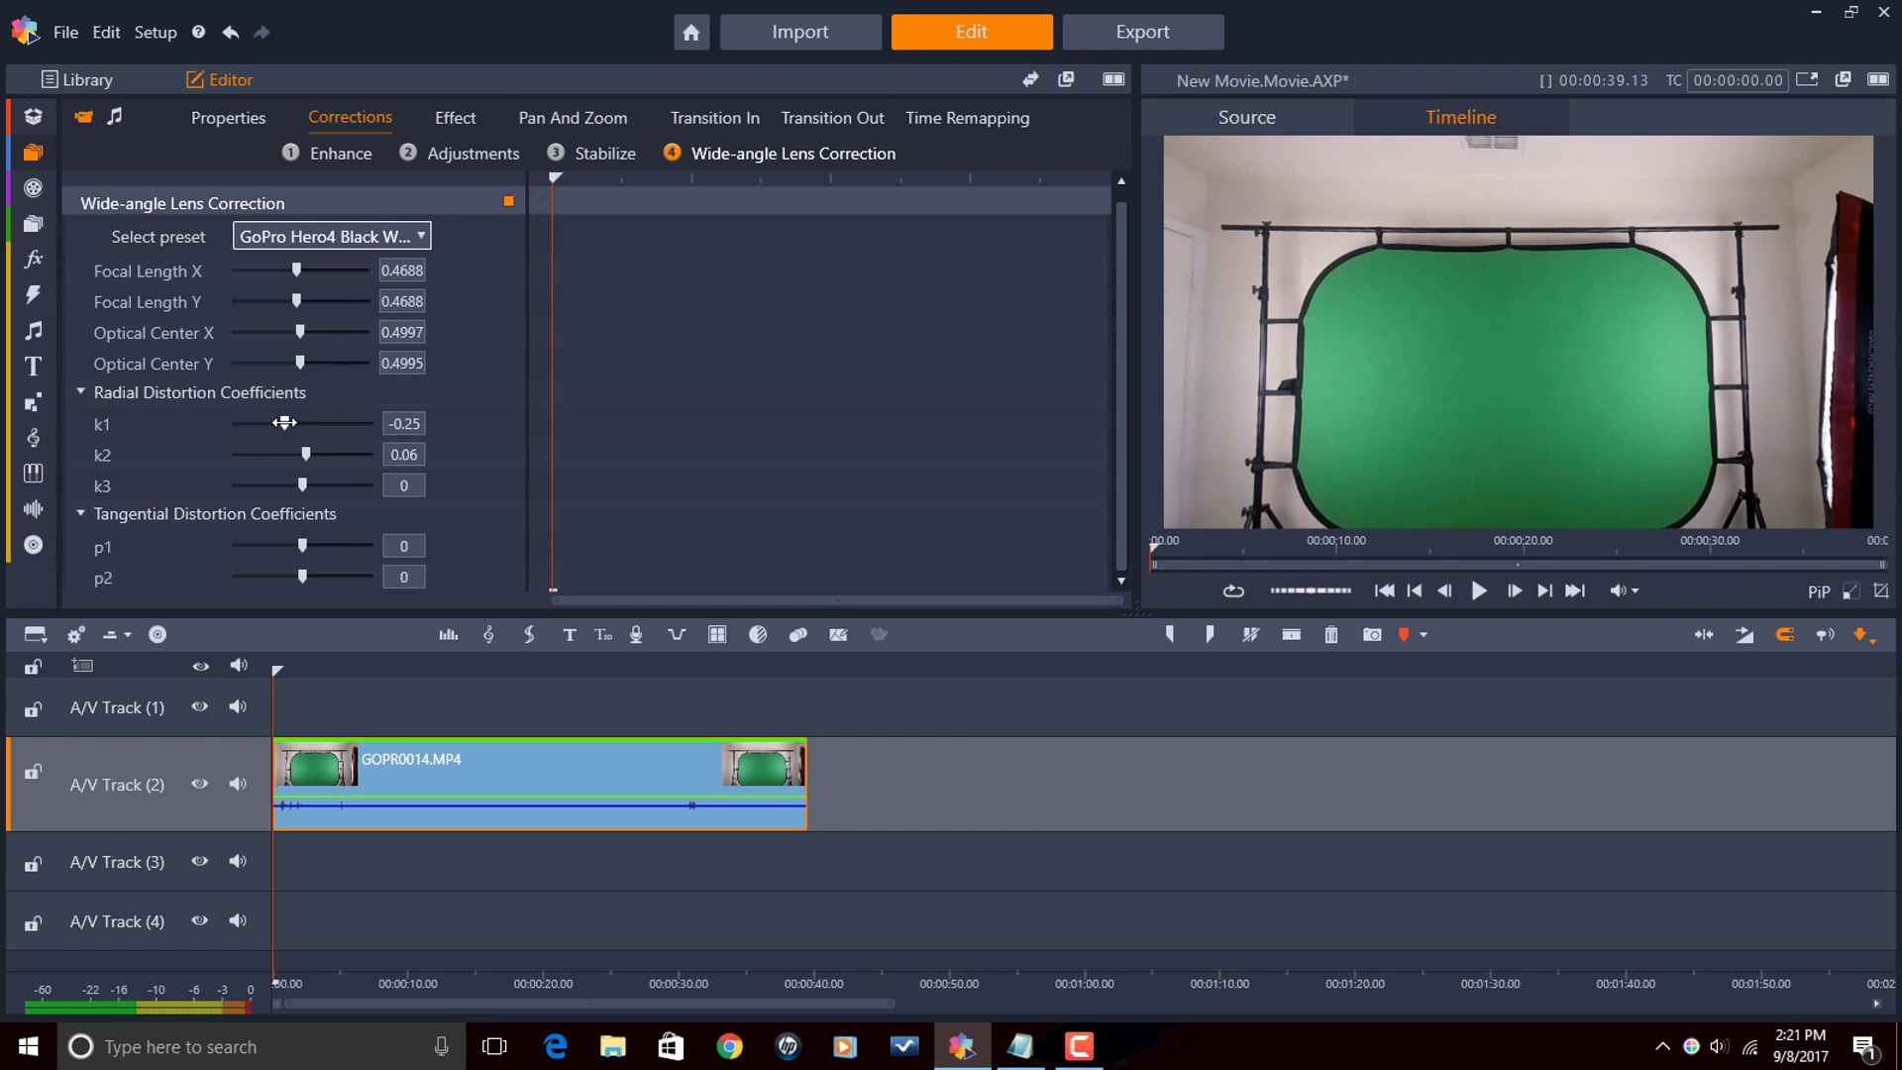
- Try the radial distortion coefficient k1 at 0.4115 and -0.36025, and restore the GoPro Hero4 Black Wide preset
{"action": "left_click_drag", "start_coordinate": [284, 423], "coordinate": [349, 441]}
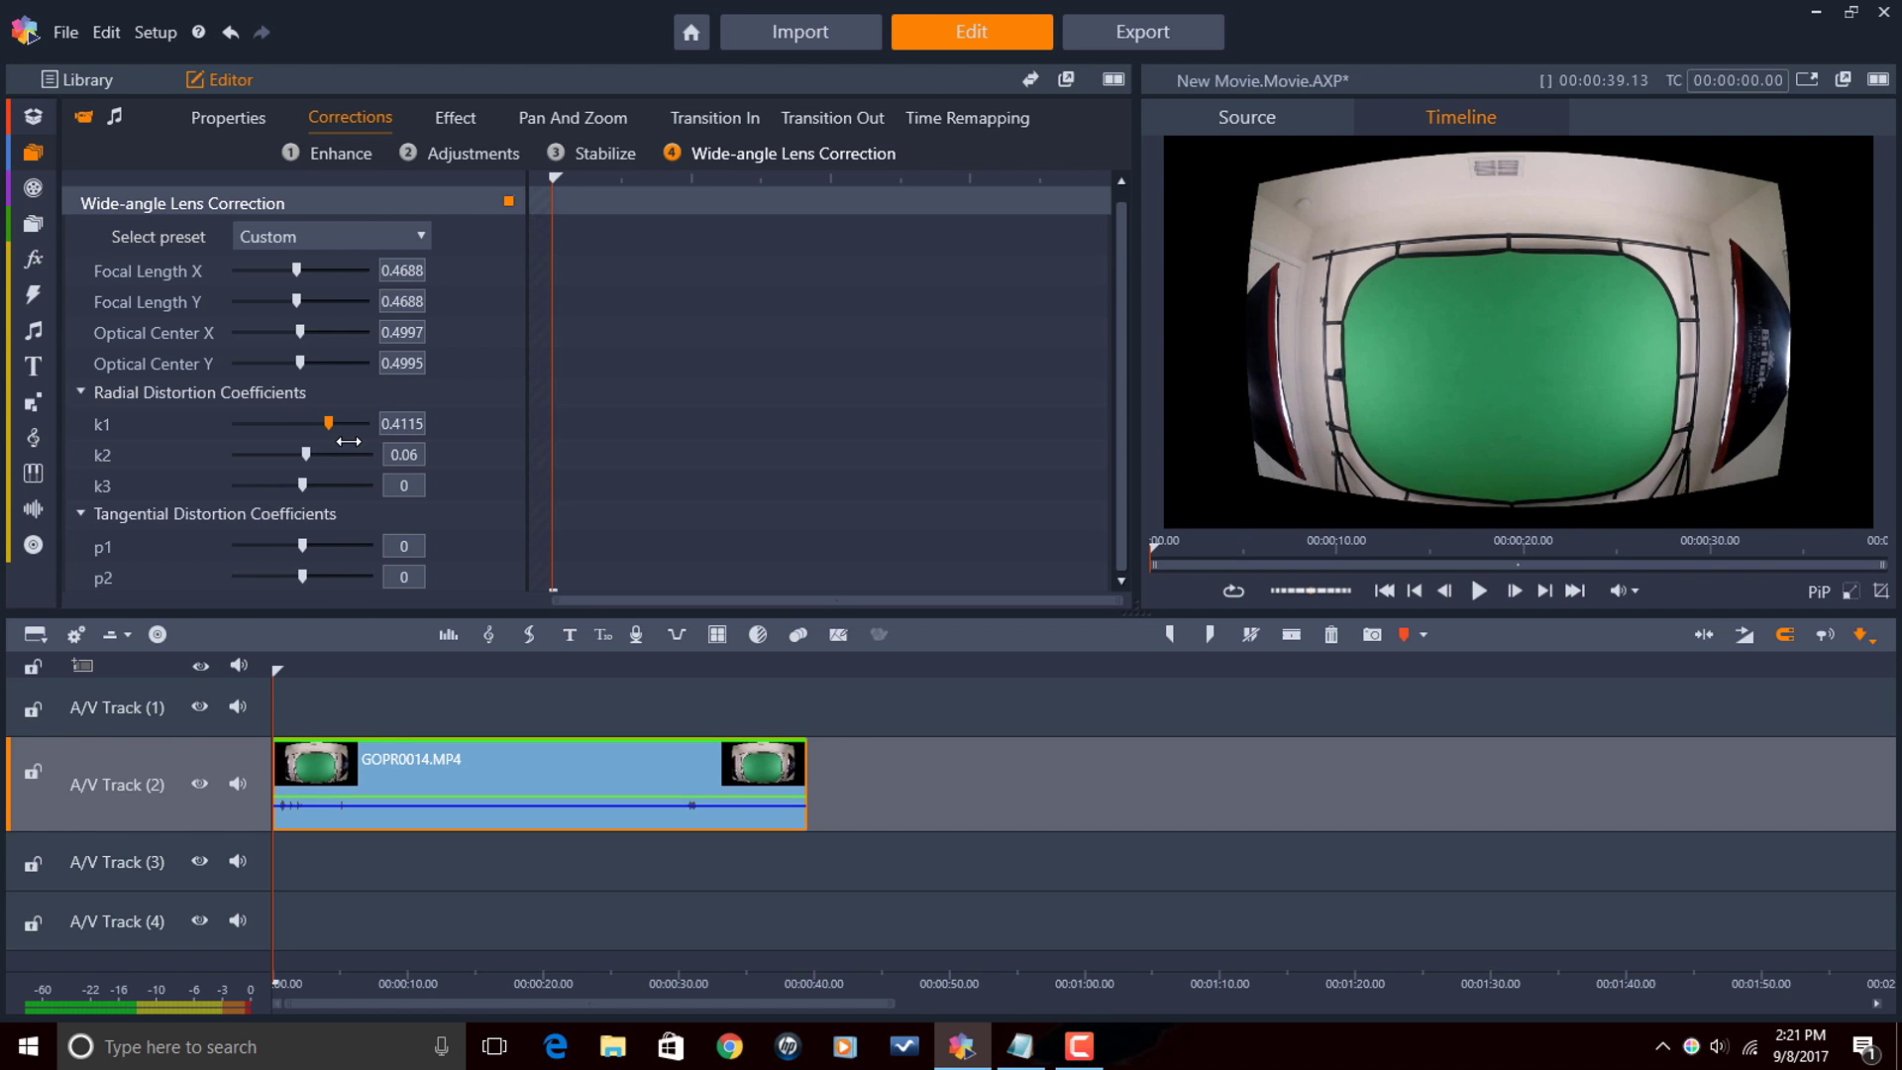
{"action": "left_click_drag", "start_coordinate": [349, 441], "coordinate": [275, 440]}
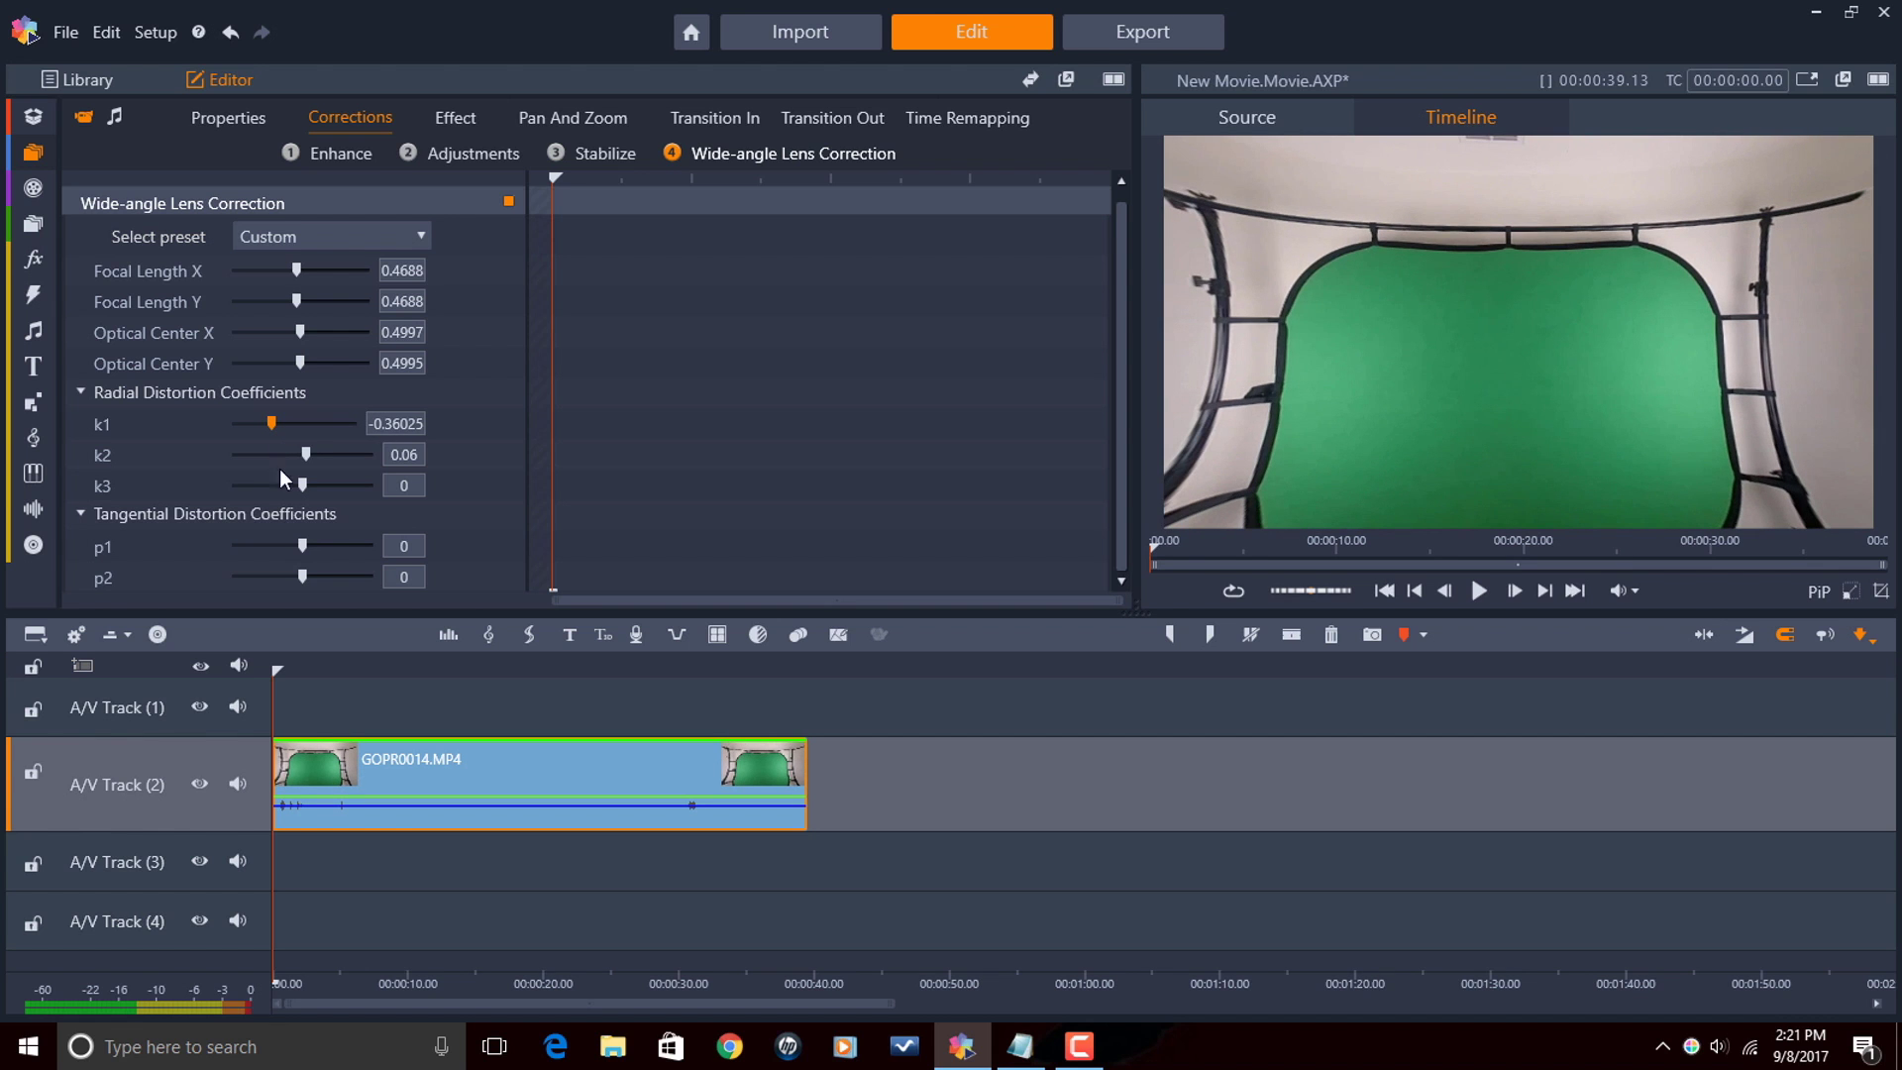
{"action": "left_click", "coordinate": [426, 236]}
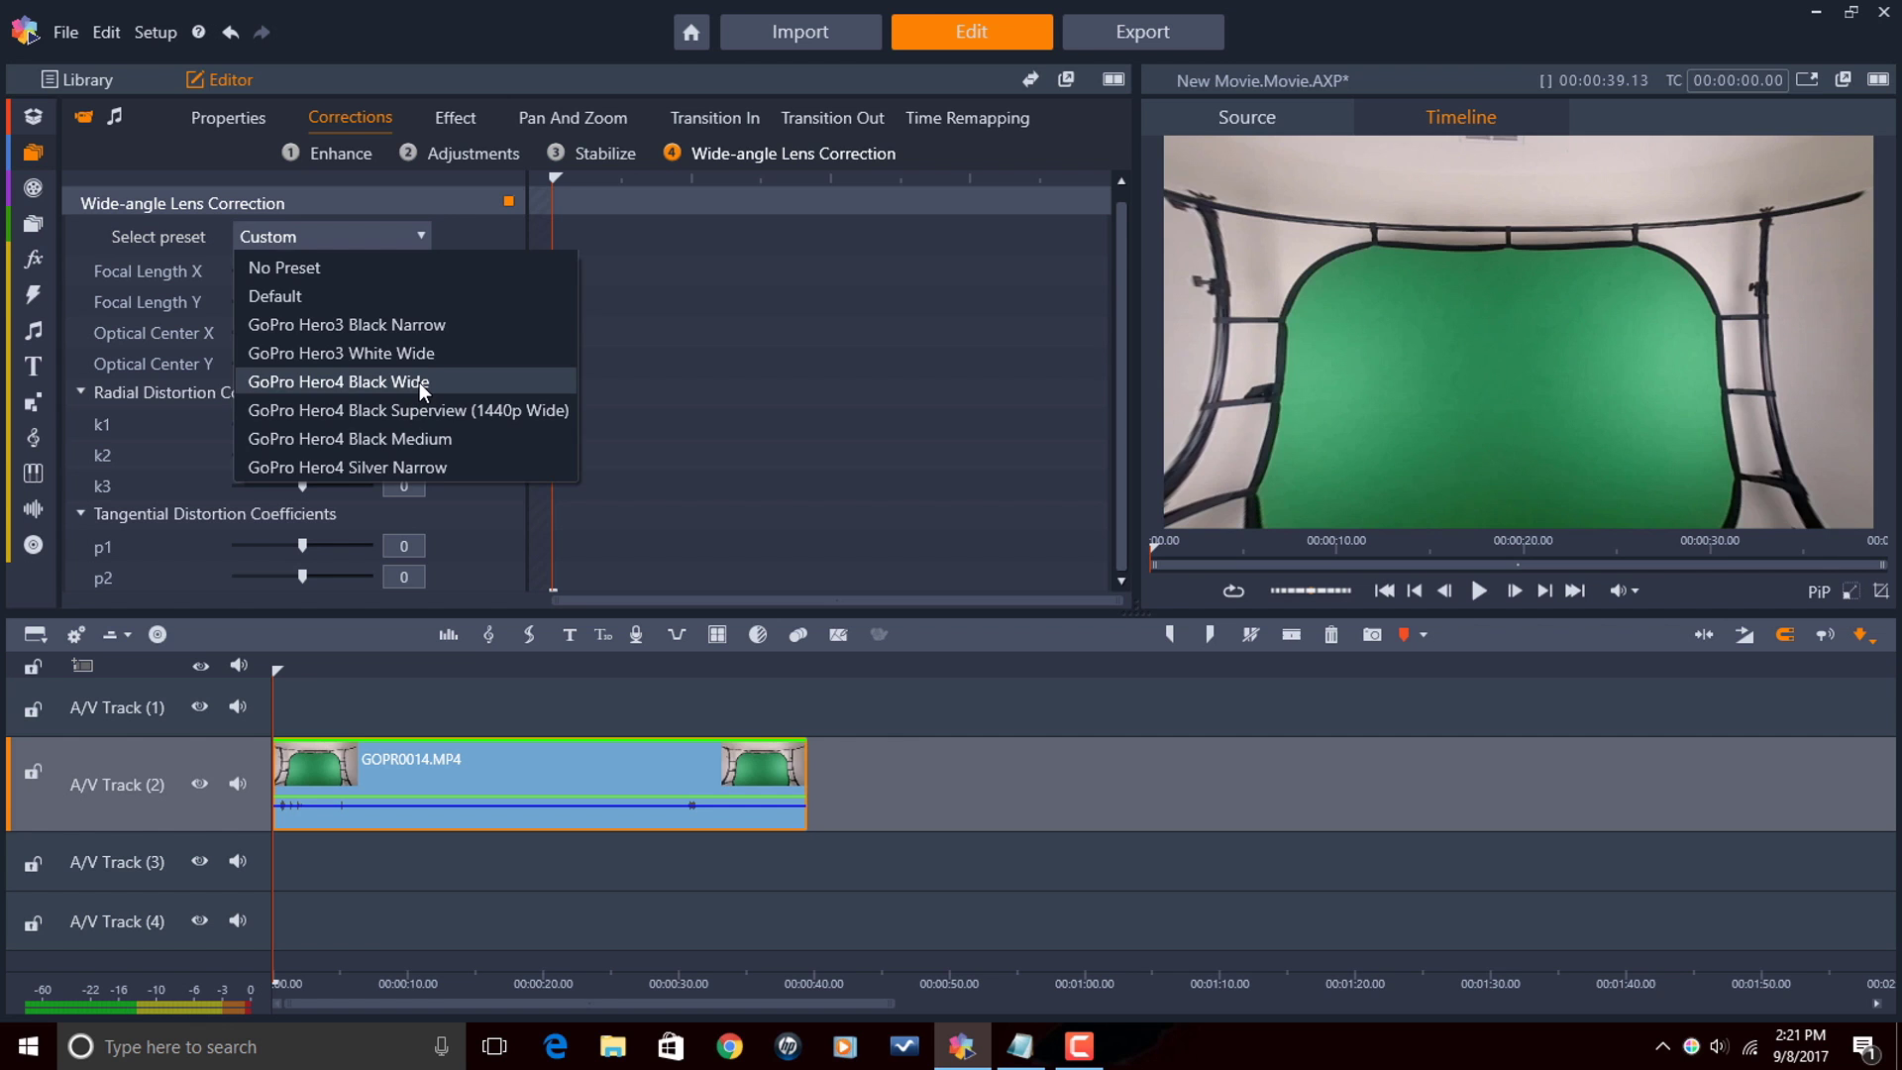
{"action": "left_click", "coordinate": [419, 383]}
- Try a much higher radial distortion coefficient k2, and restore the GoPro Hero4 Black Wide preset
{"action": "left_click_drag", "start_coordinate": [306, 453], "coordinate": [412, 480]}
{"action": "left_click", "coordinate": [424, 235]}
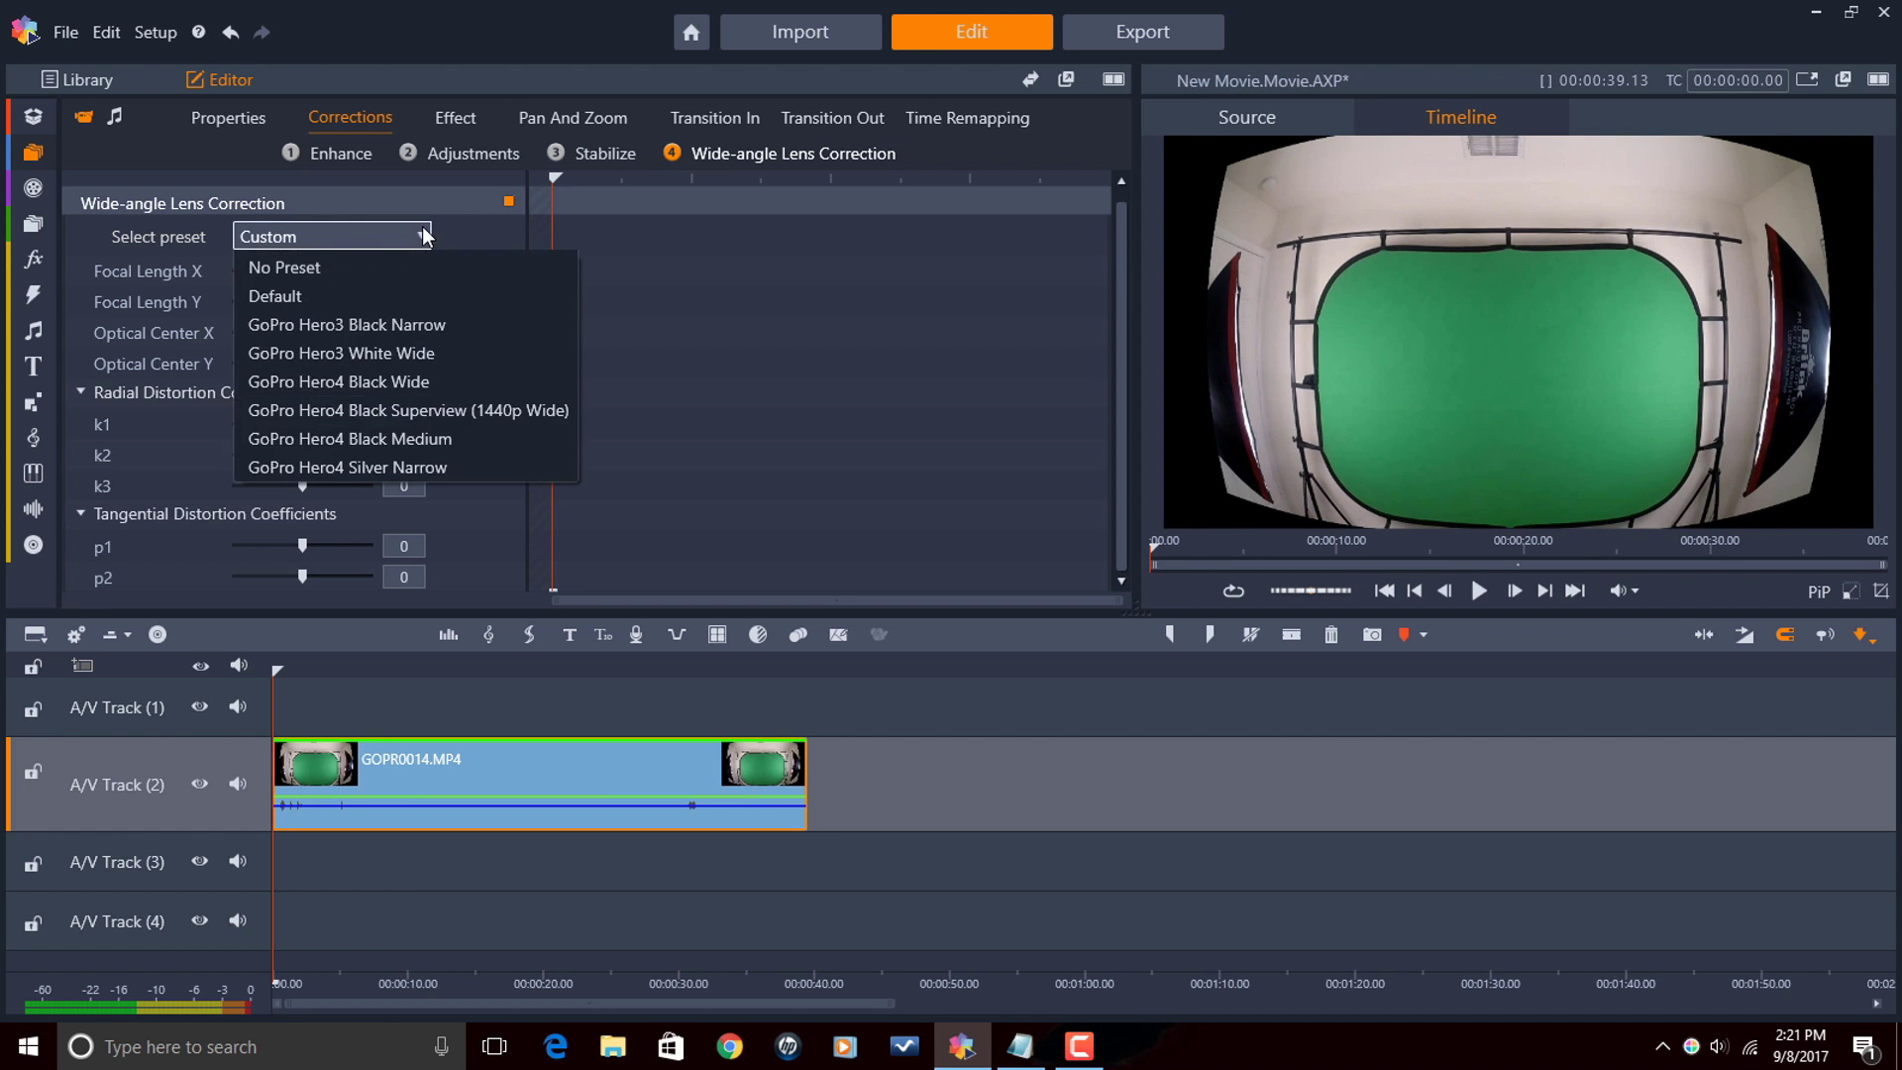
{"action": "left_click", "coordinate": [414, 387]}
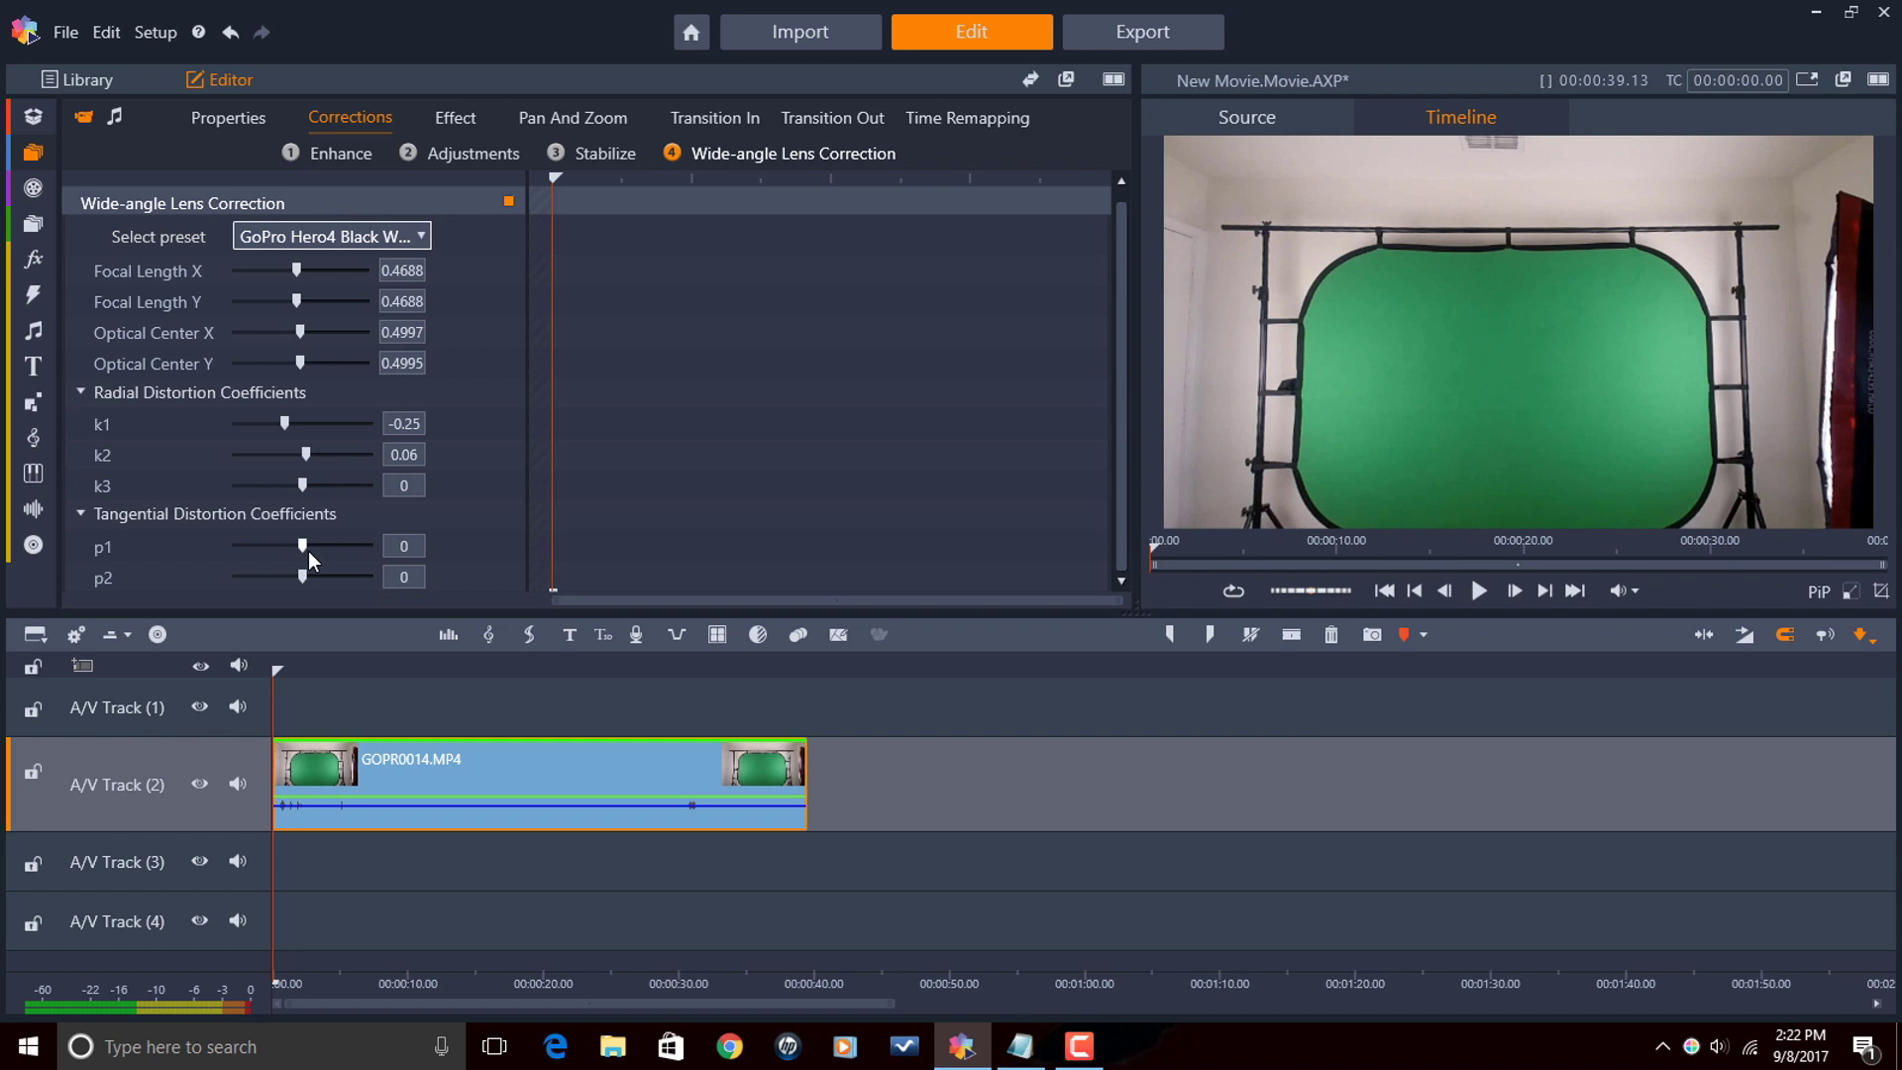
- Try lowering tangential coefficient p1 slightly and p2 to -0.08575, and restore the GoPro Hero4 Black Wide preset
{"action": "mouse_move", "coordinate": [305, 547]}
{"action": "left_mouse_down"}
{"action": "mouse_move", "coordinate": [333, 547]}
{"action": "mouse_move", "coordinate": [298, 548]}
{"action": "left_mouse_up"}
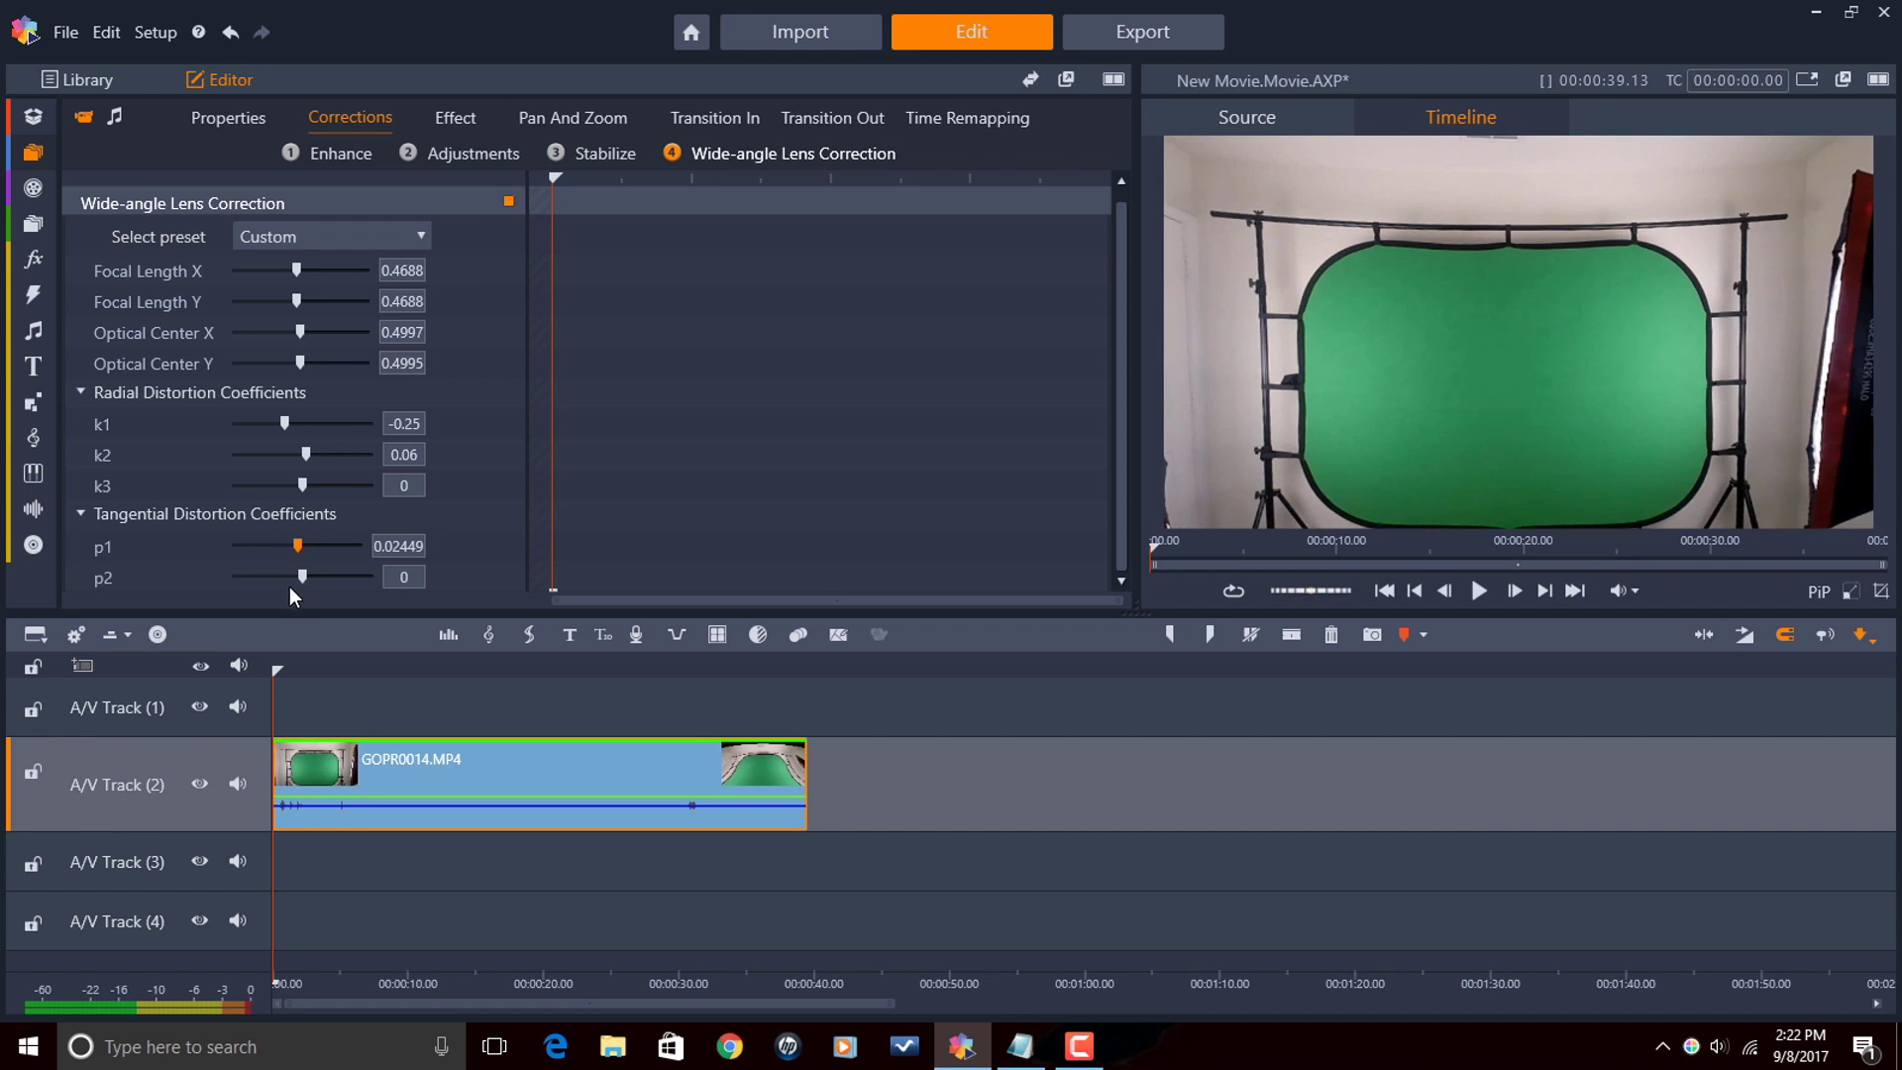
{"action": "mouse_move", "coordinate": [301, 577]}
{"action": "left_mouse_down"}
{"action": "mouse_move", "coordinate": [317, 578]}
{"action": "mouse_move", "coordinate": [288, 576]}
{"action": "left_mouse_up"}
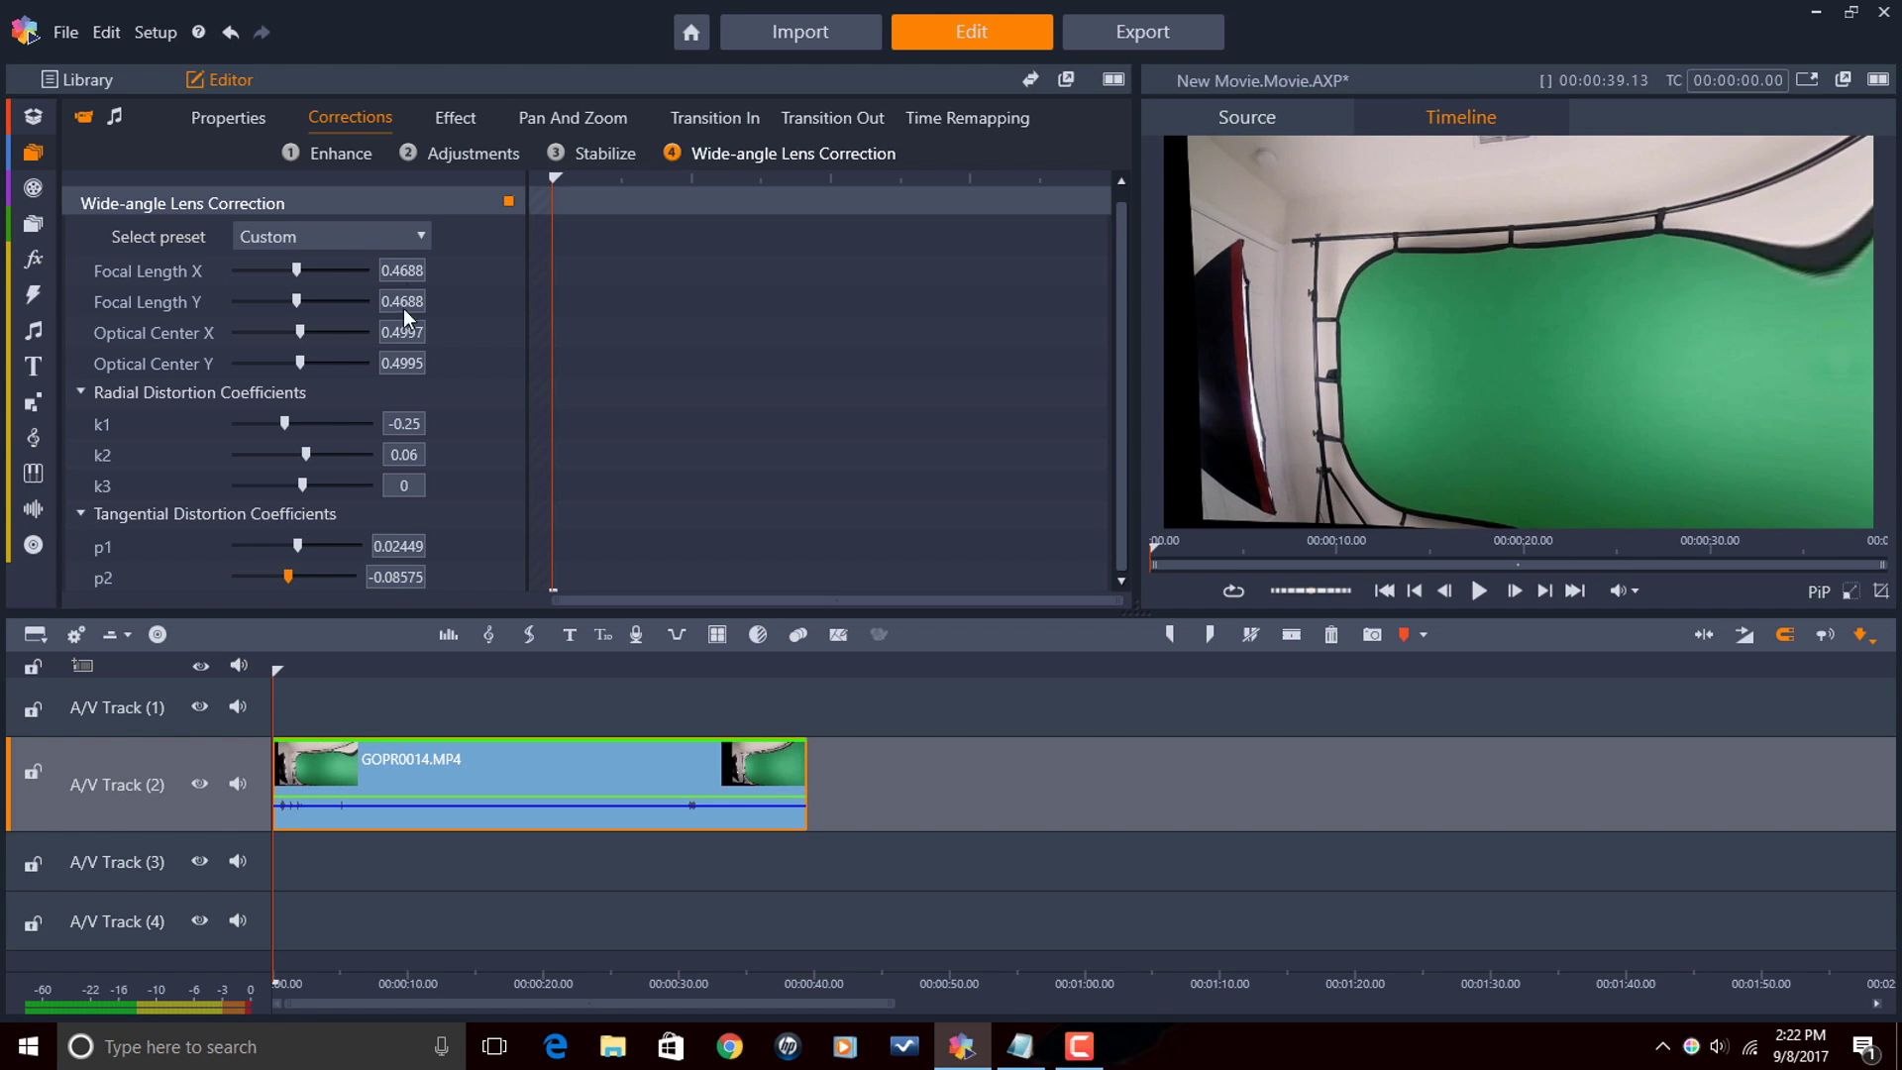
{"action": "left_click", "coordinate": [427, 247]}
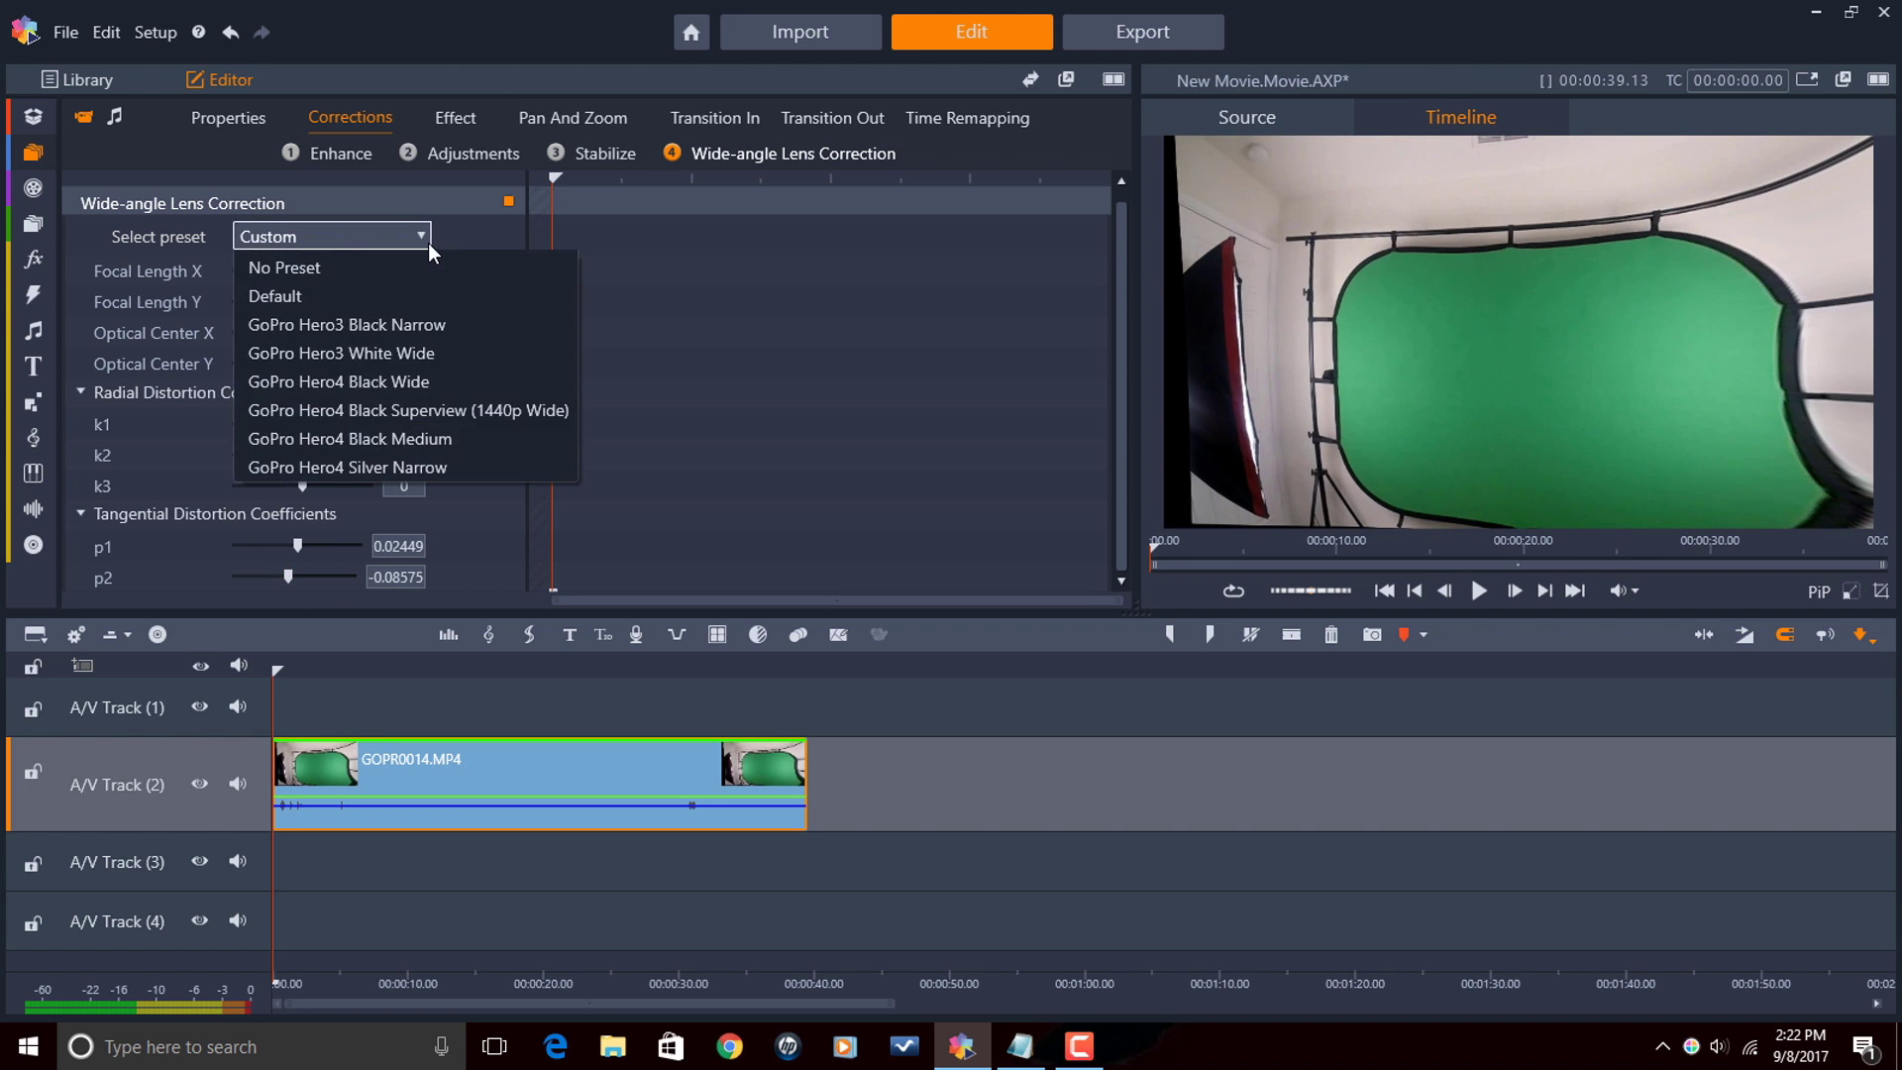
{"action": "left_click", "coordinate": [408, 378]}
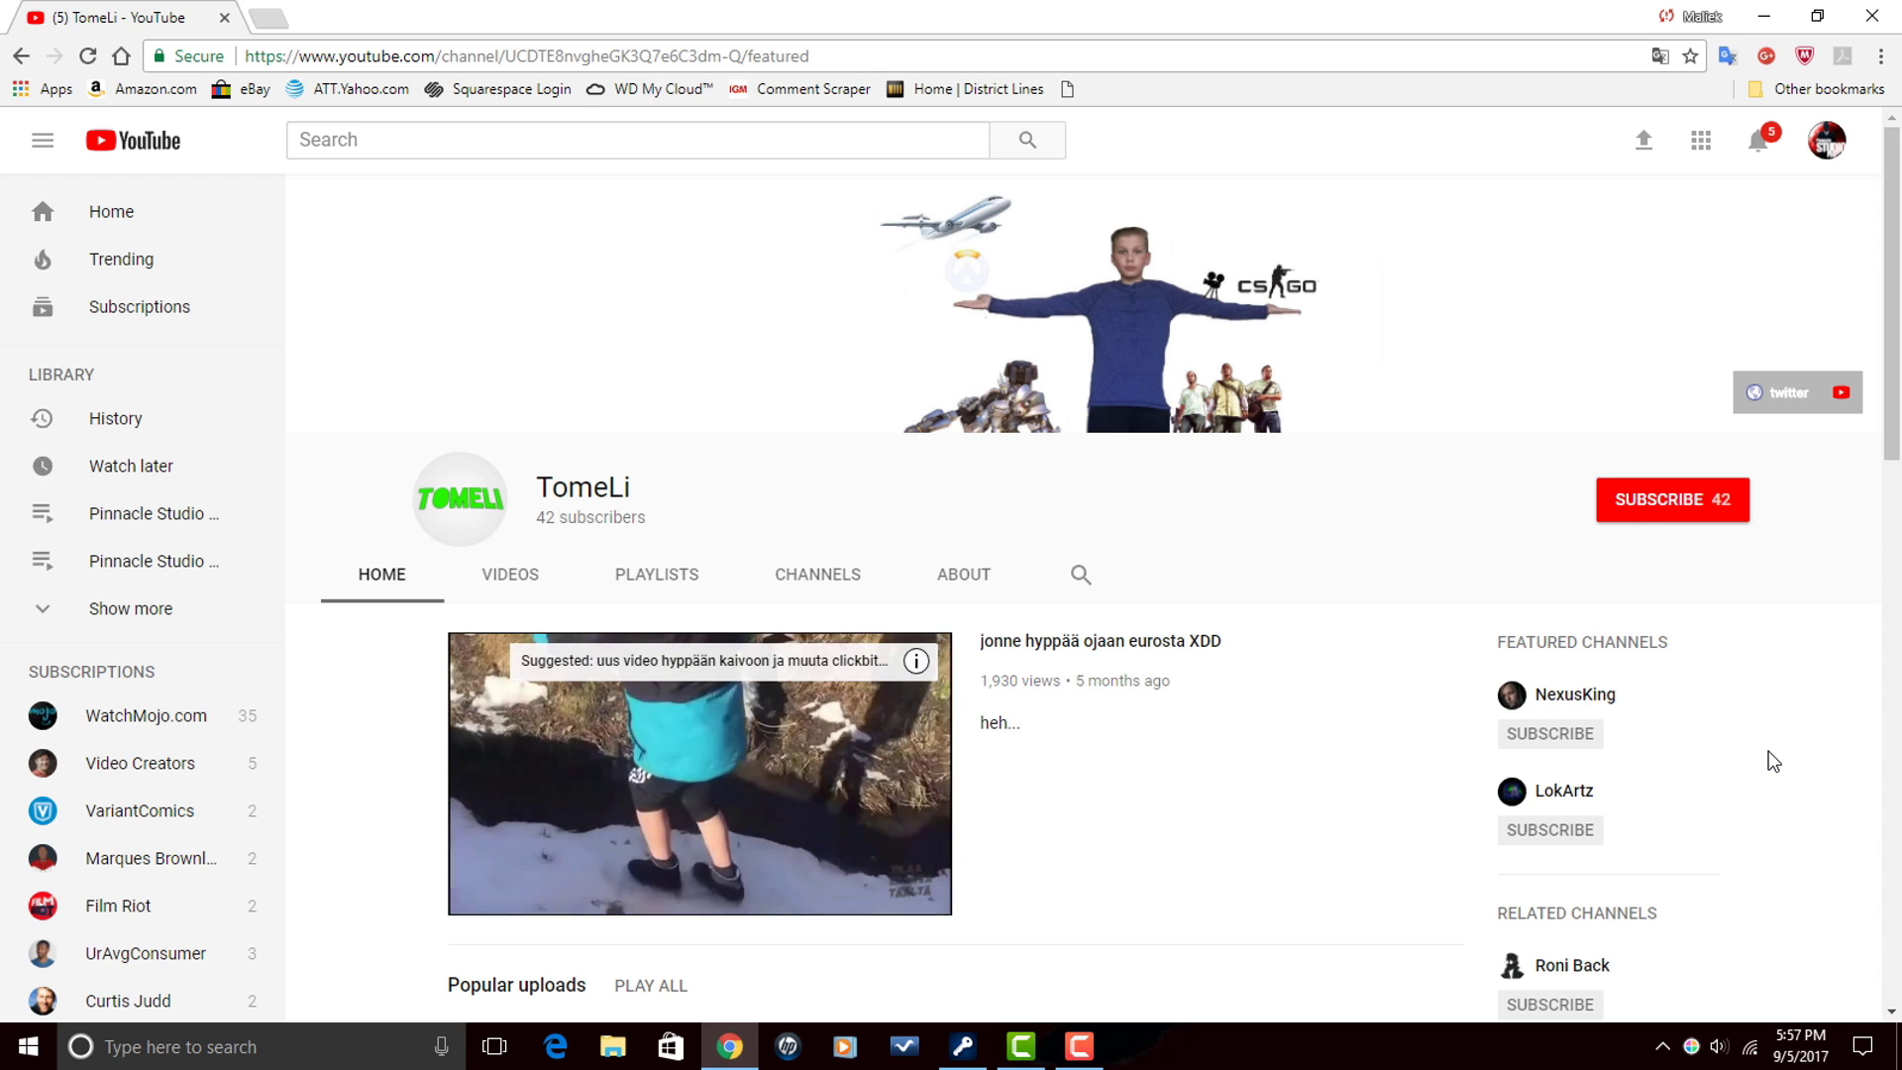
- Look through the YouTube channel's home page and open its list of uploaded videos
{"action": "scroll", "coordinate": [1773, 761], "scroll_direction": "down", "scroll_amount": 5}
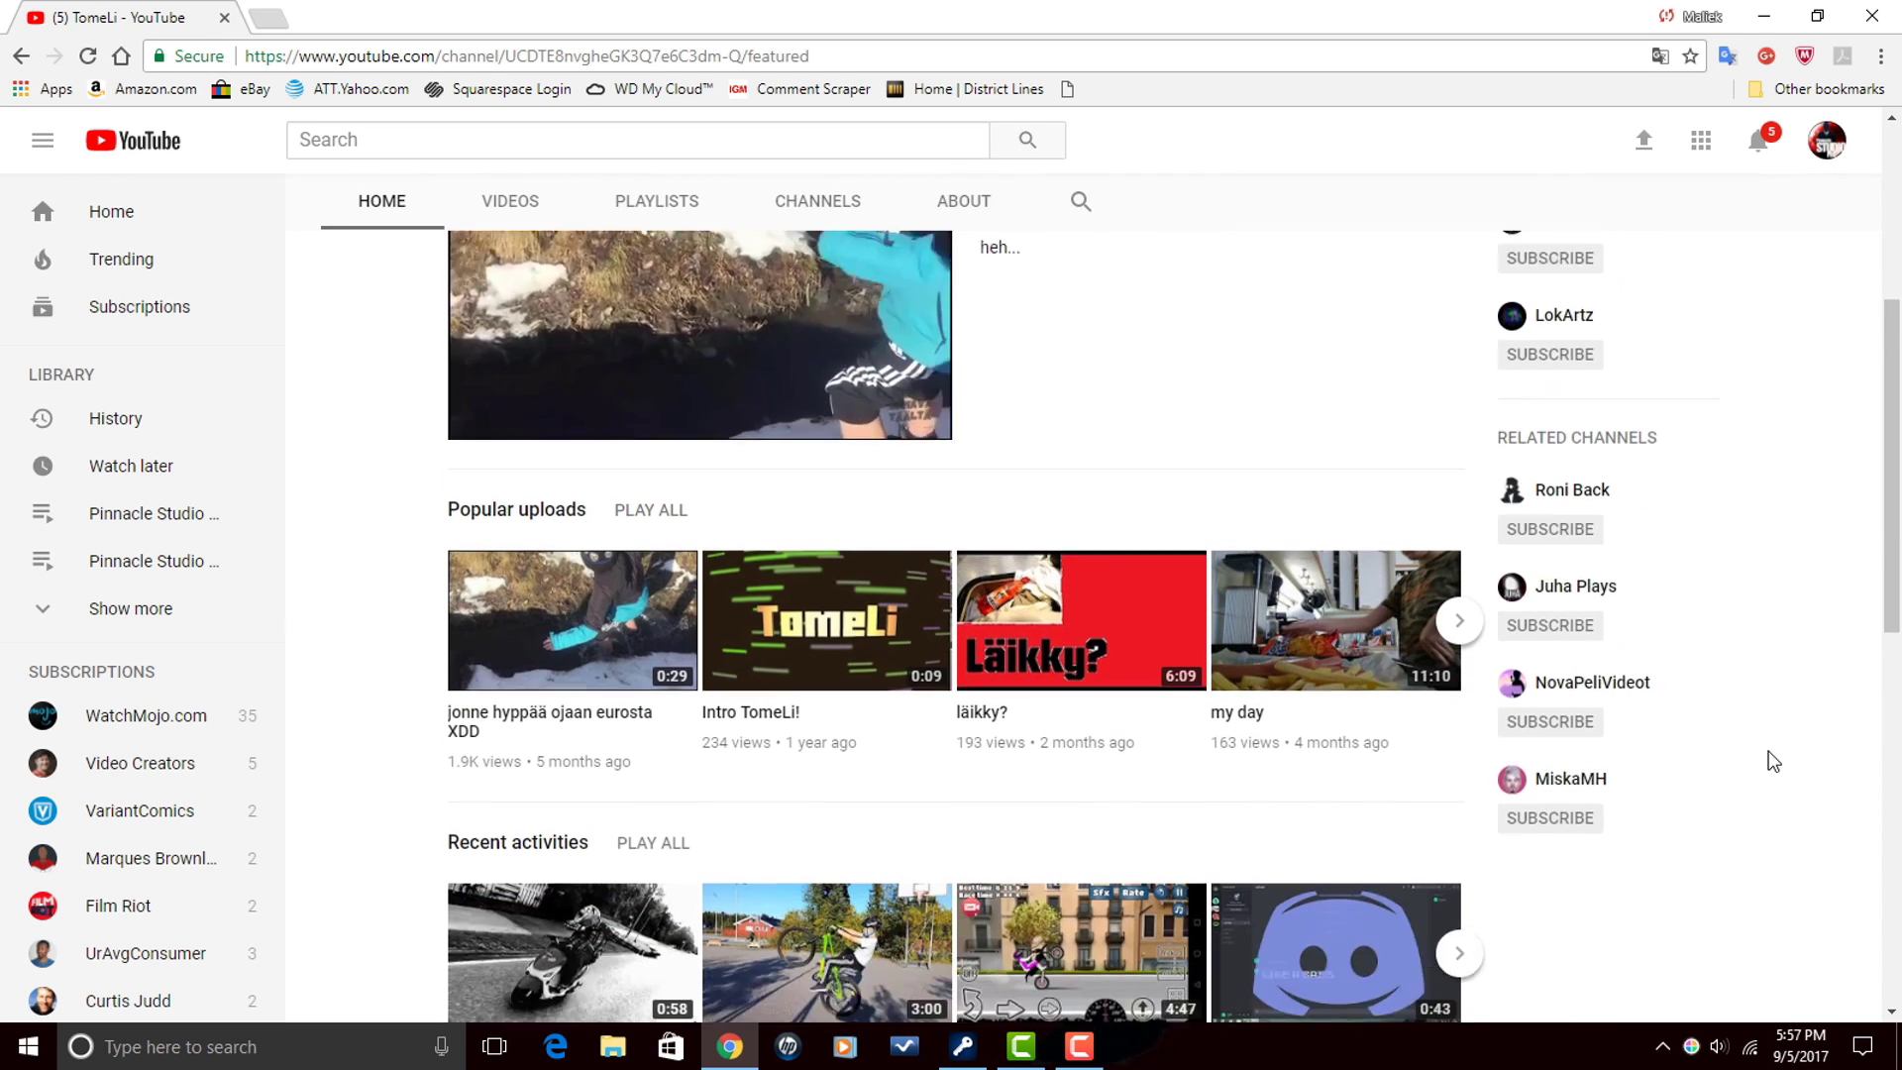
{"action": "scroll", "coordinate": [1773, 761], "scroll_direction": "down", "scroll_amount": 10}
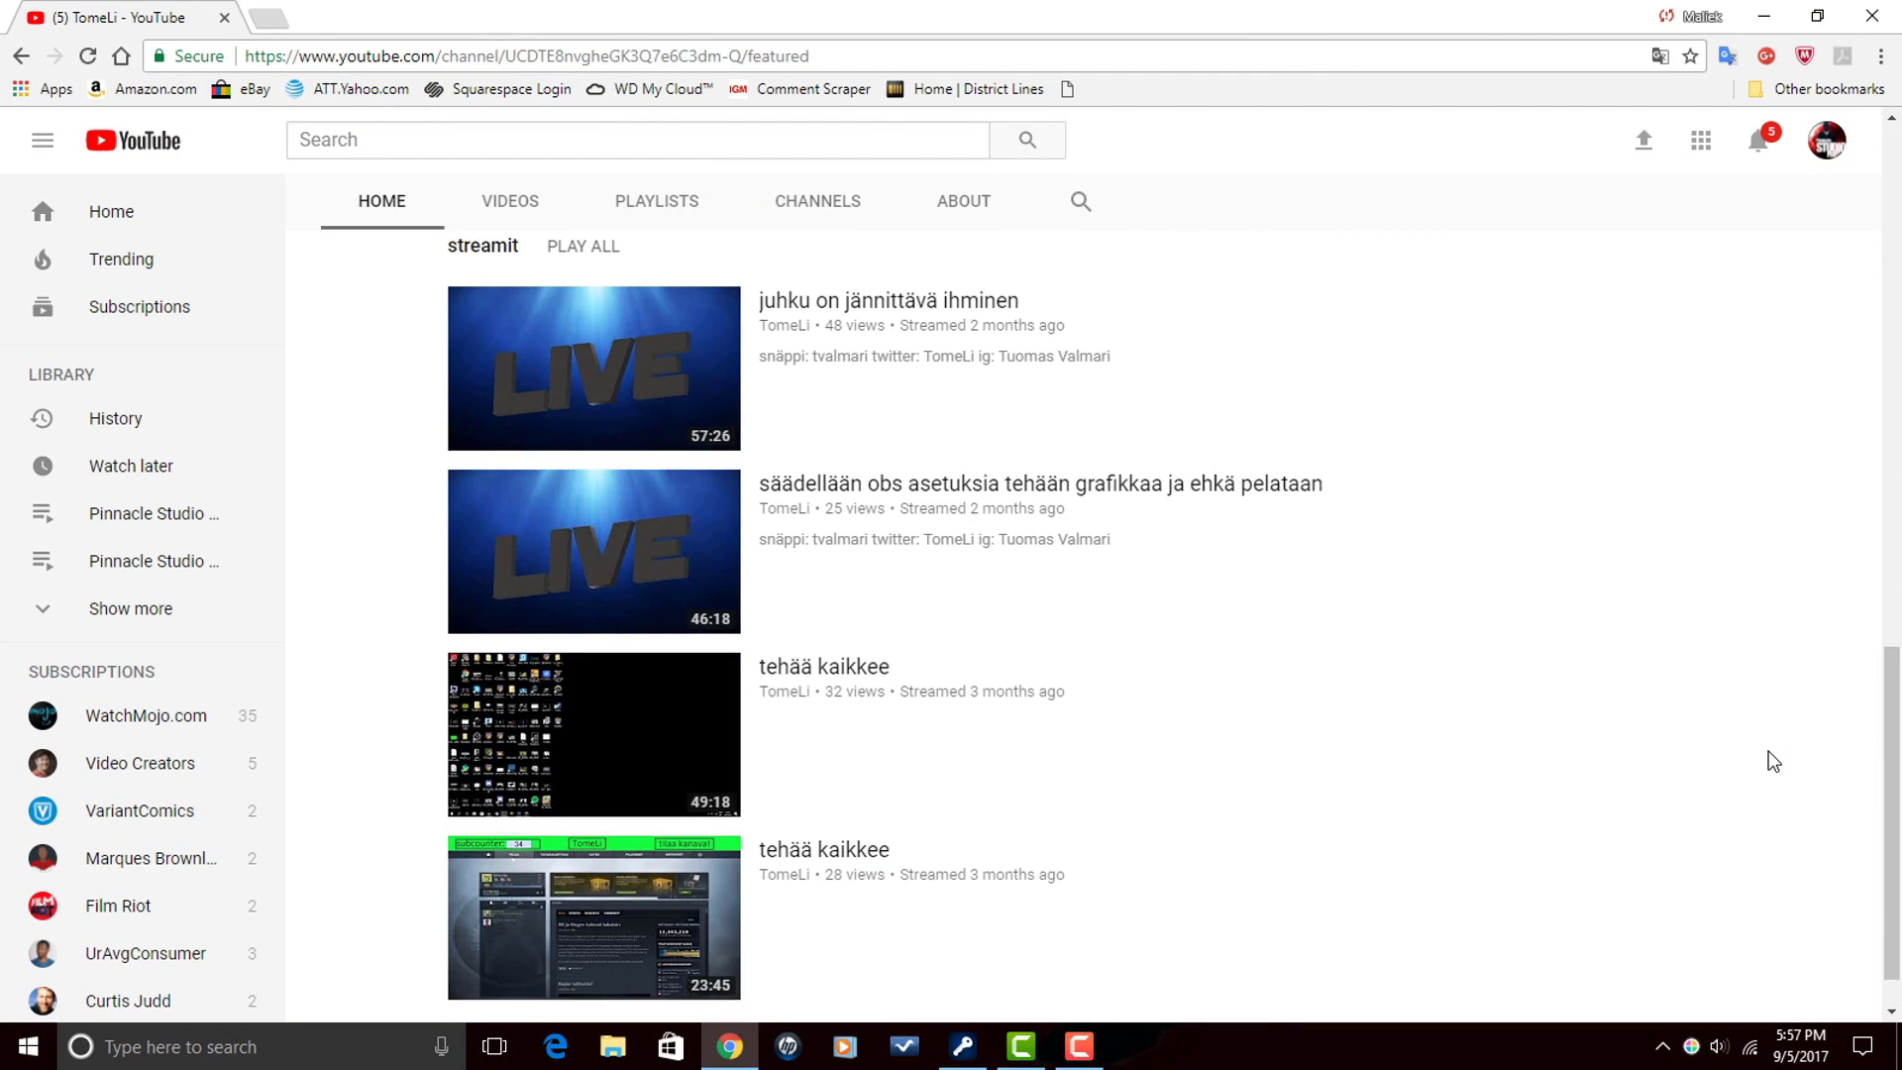
{"action": "scroll", "coordinate": [1772, 761], "scroll_direction": "down", "scroll_amount": 2}
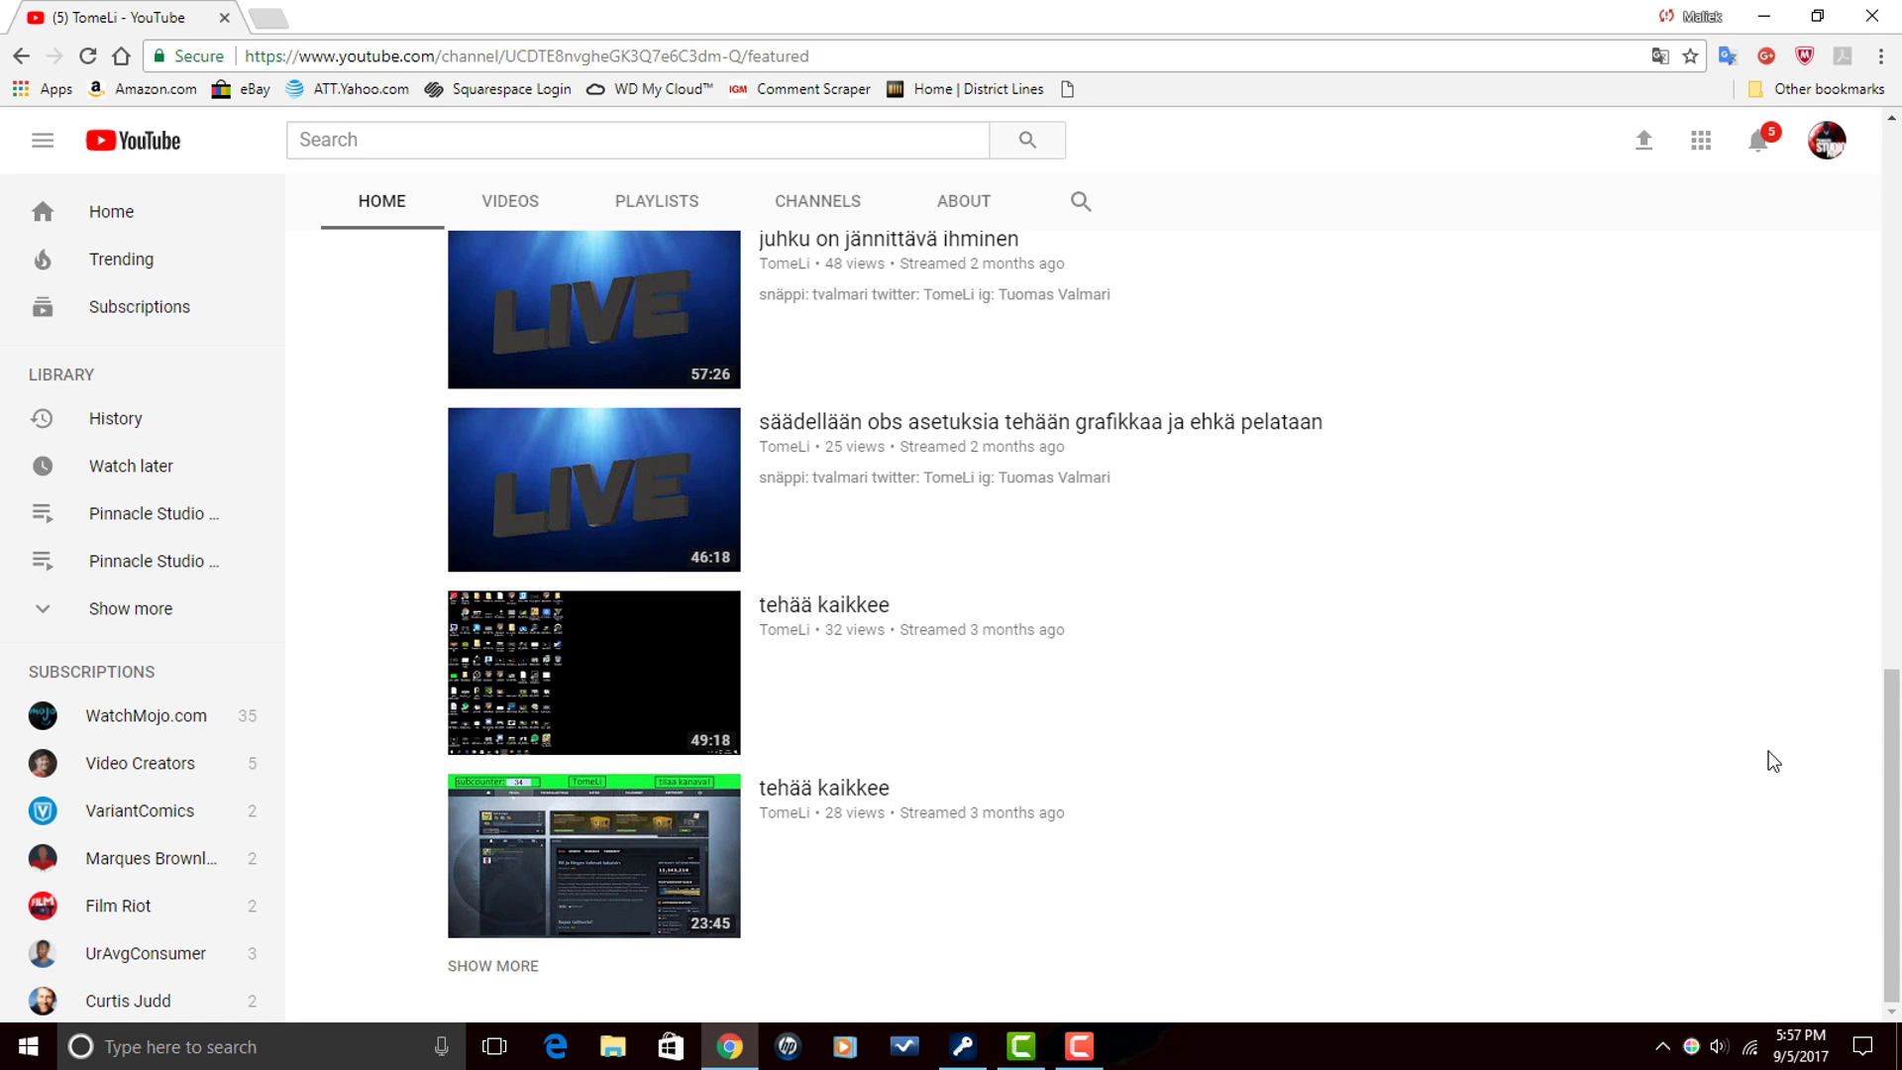
{"action": "left_click", "coordinate": [546, 223]}
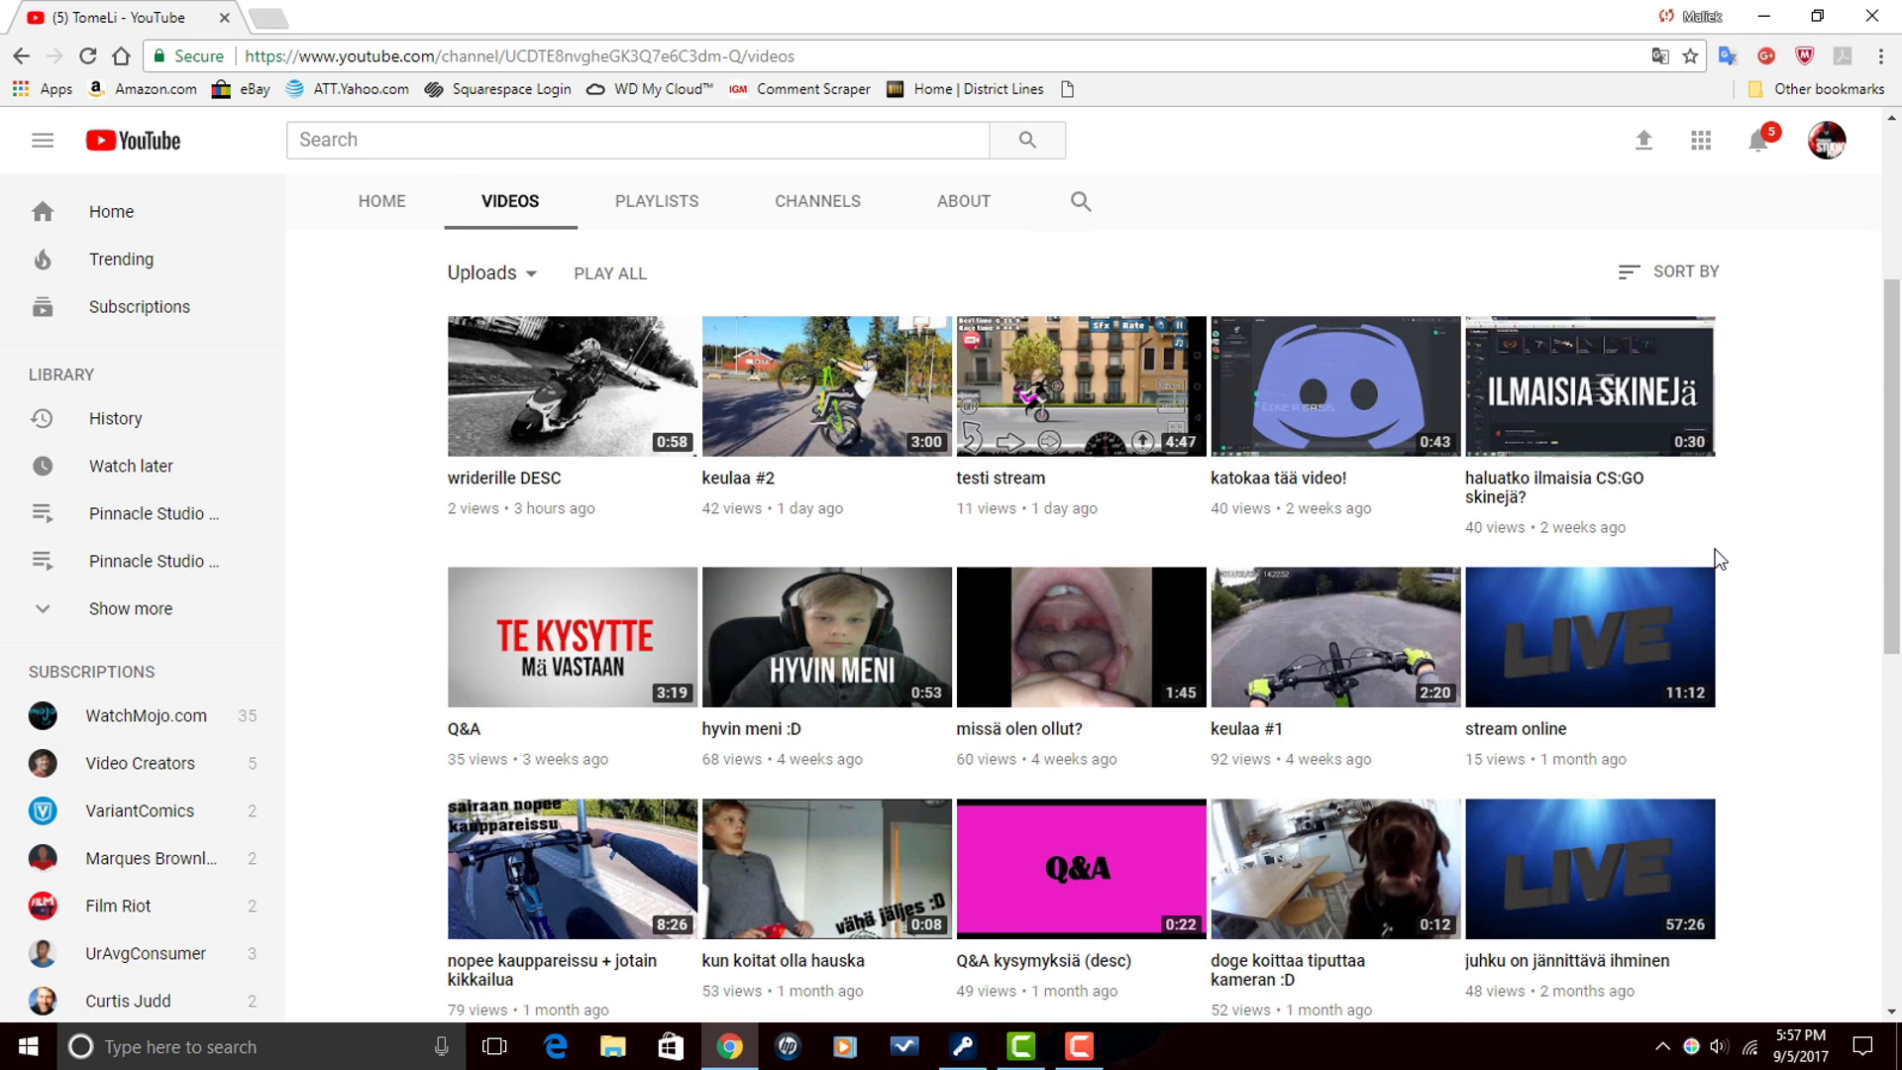